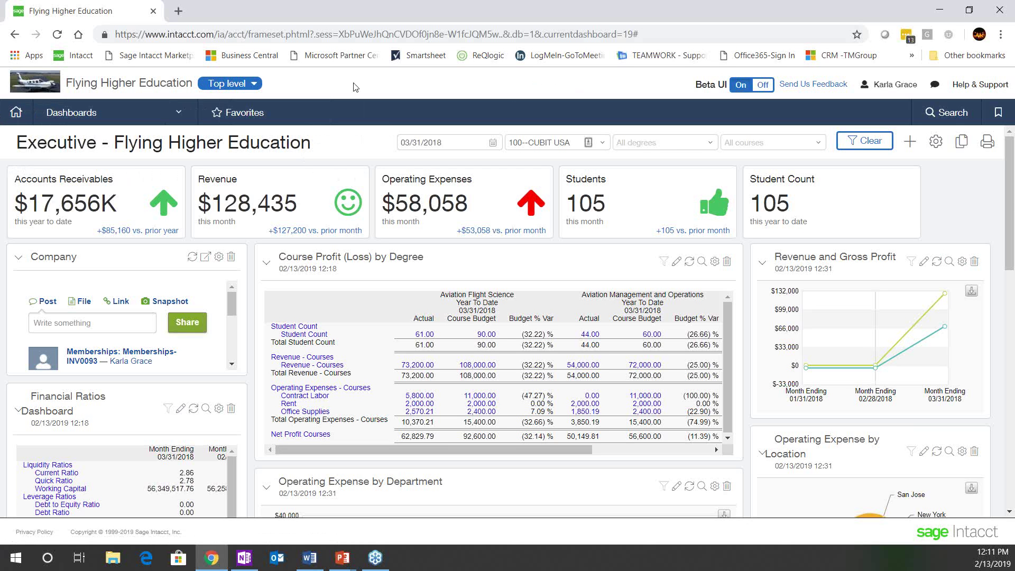
View the list of entities available under the company's top level, without switching entity
click(233, 85)
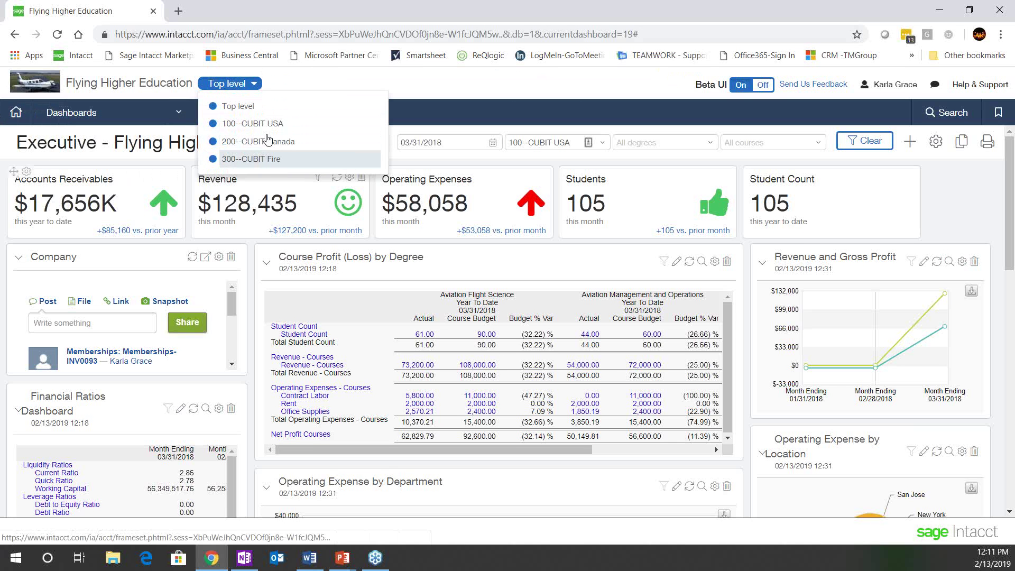
click(298, 83)
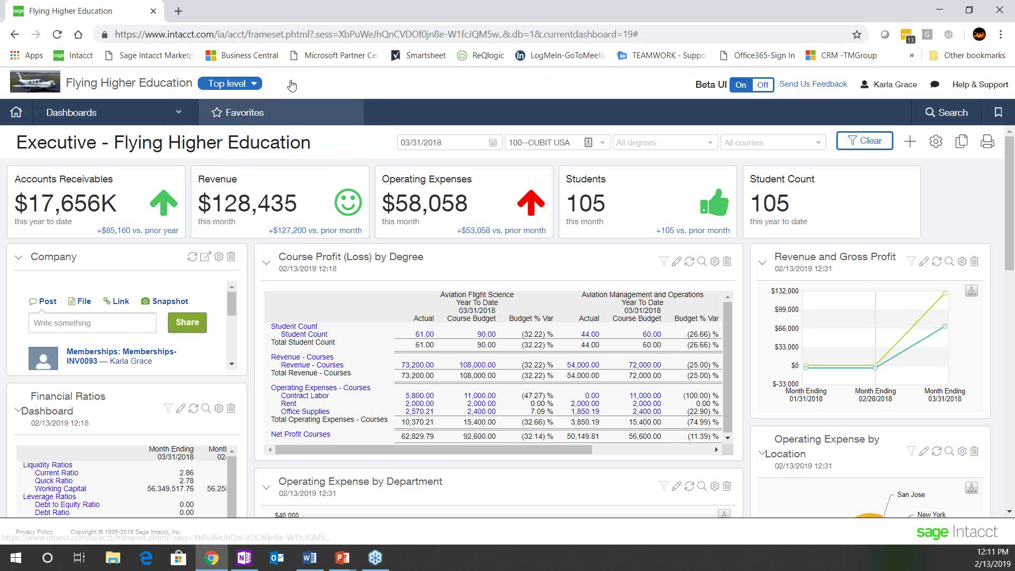
click(231, 86)
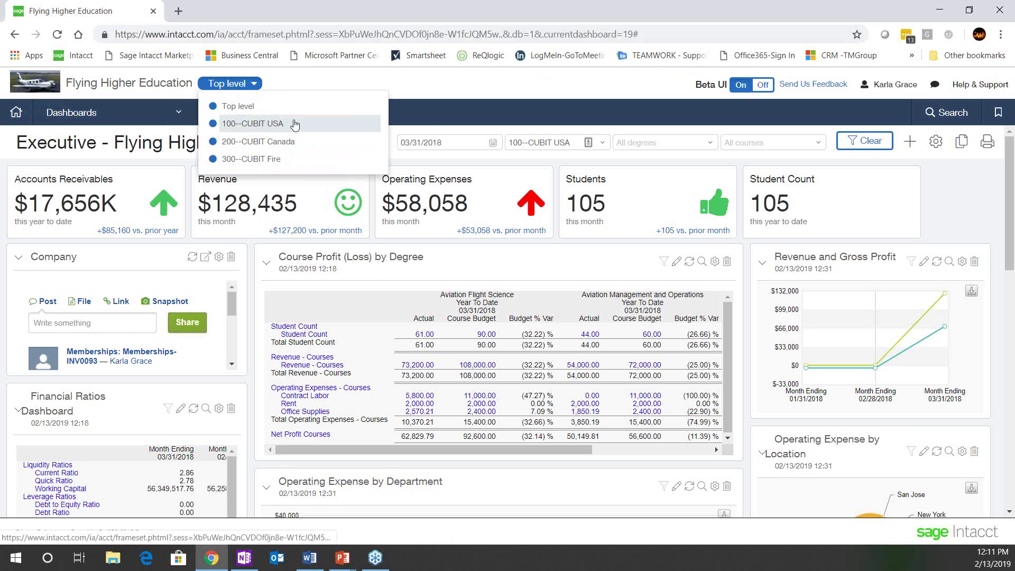
click(427, 88)
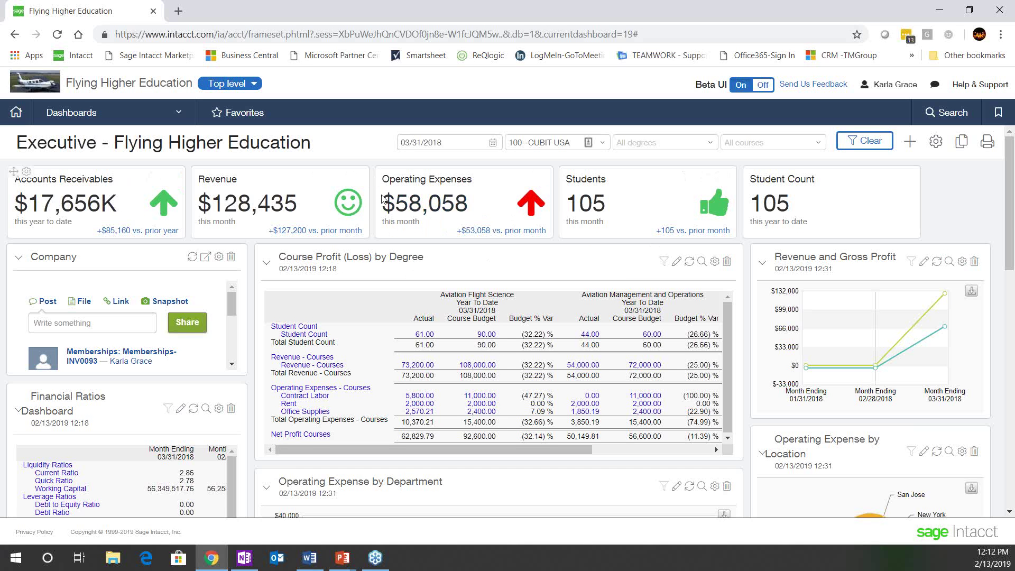
Review the executive dashboard's summary cards, the Course Profit (Loss) by Degree report and the operating expense charts
mouse_move(396, 213)
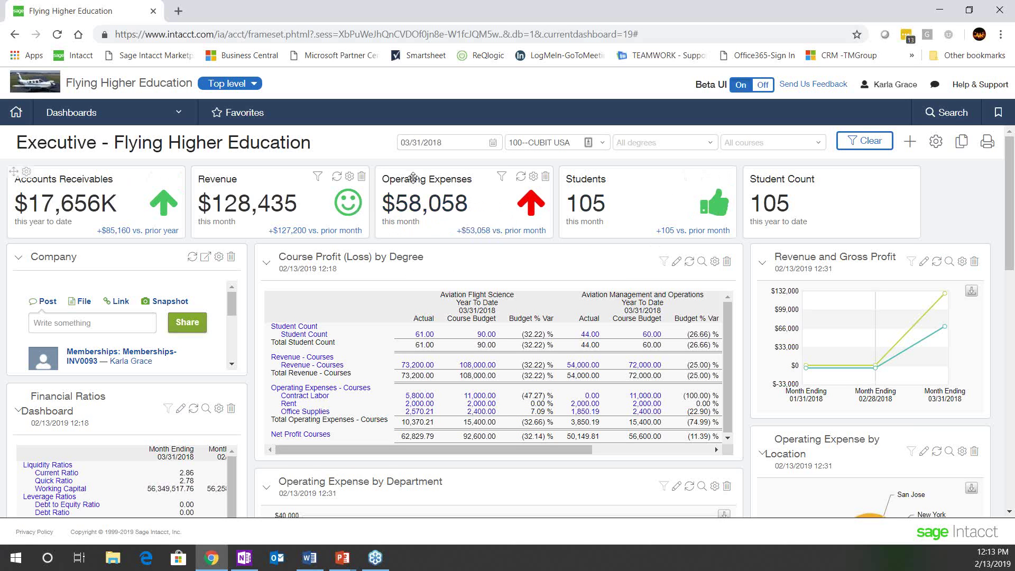
mouse_move(419, 195)
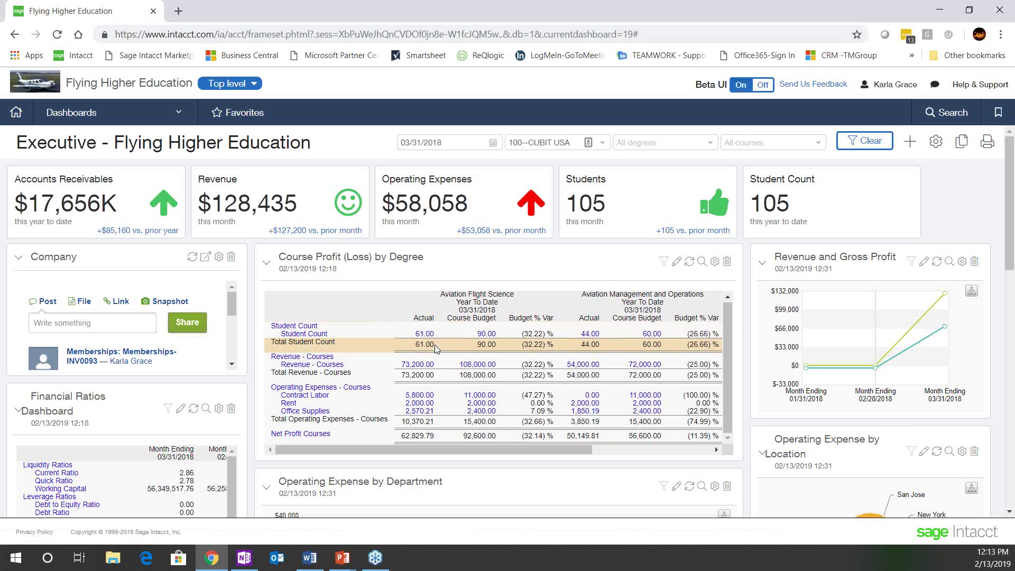
scroll(435, 344, down, 5)
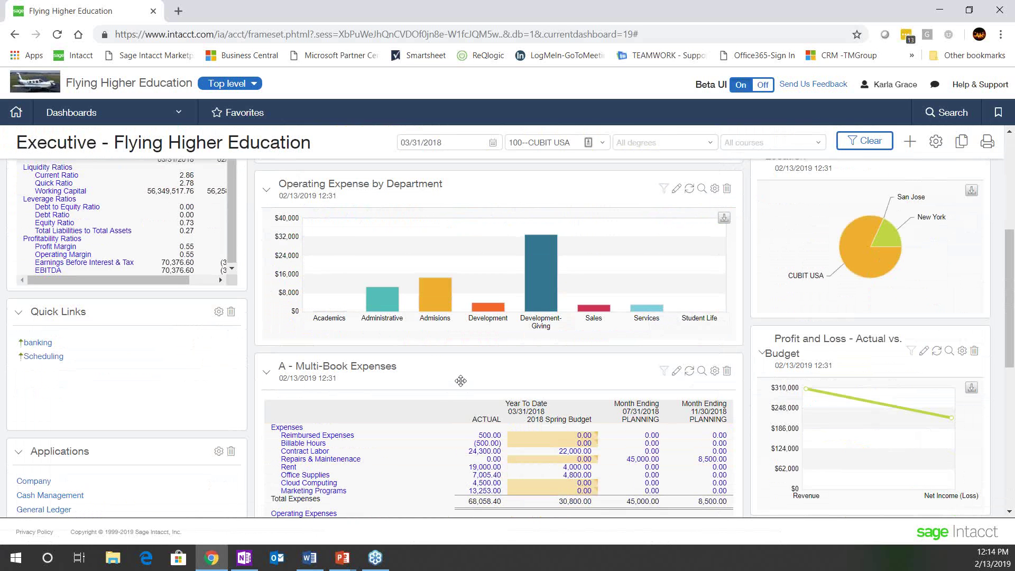
scroll(468, 386, up, 1)
scroll(477, 378, up, 2)
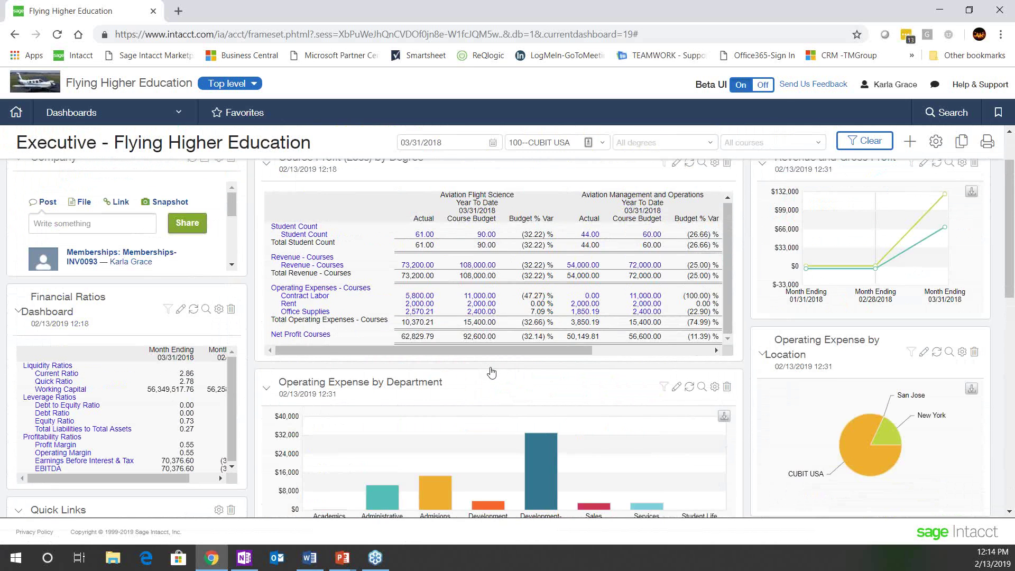
scroll(677, 248, up, 2)
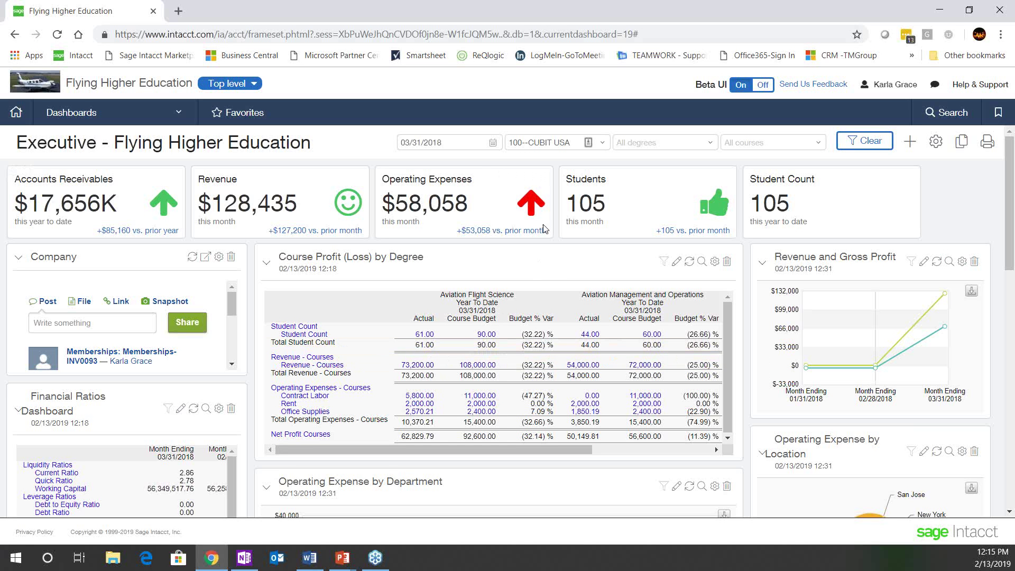
Drill down from the Operating Expenses card into the general ledger detail for Rent in the month ending 03/31/2018
mouse_move(431, 210)
double_click(449, 203)
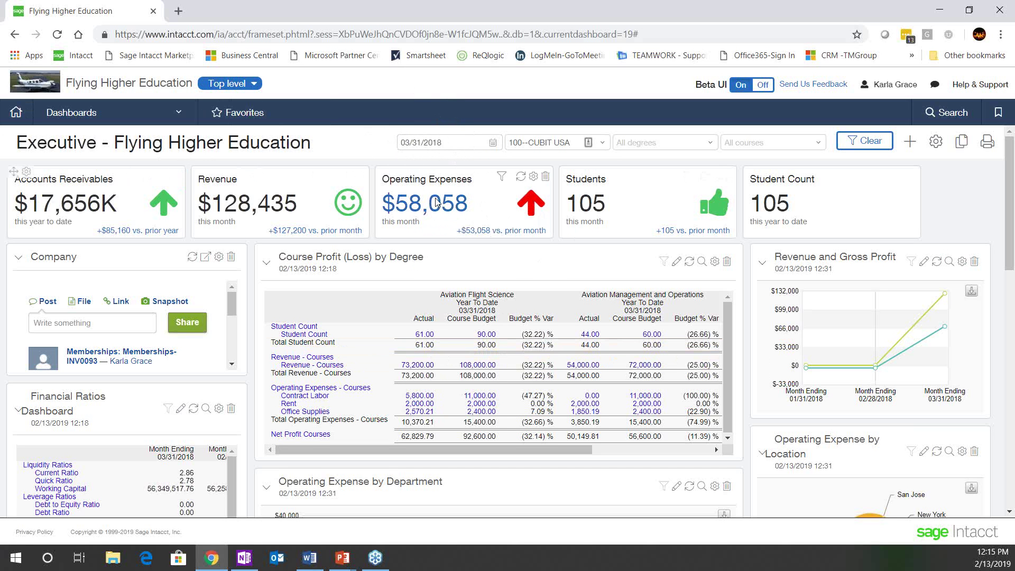
mouse_move(437, 195)
click(438, 206)
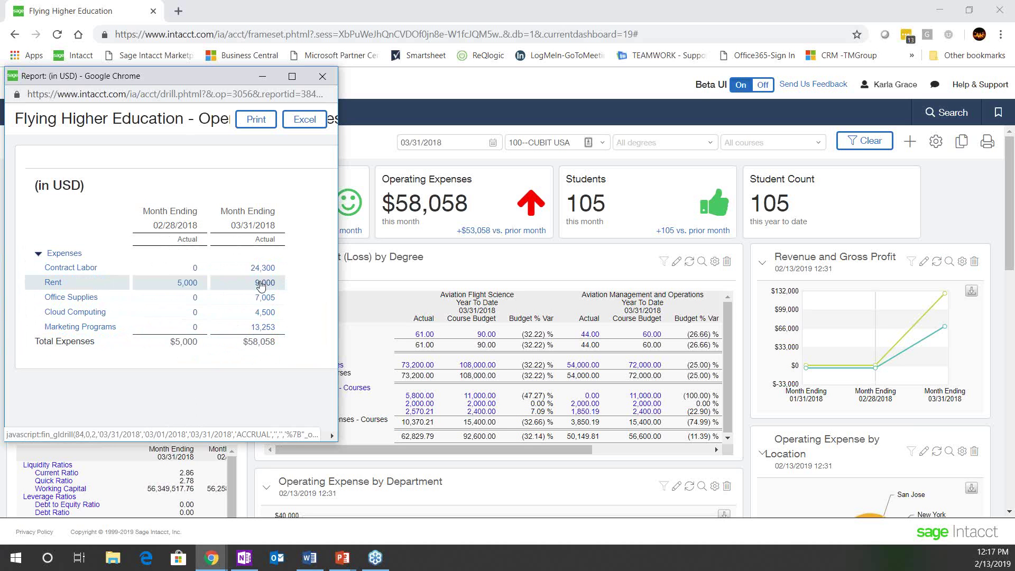
click(261, 286)
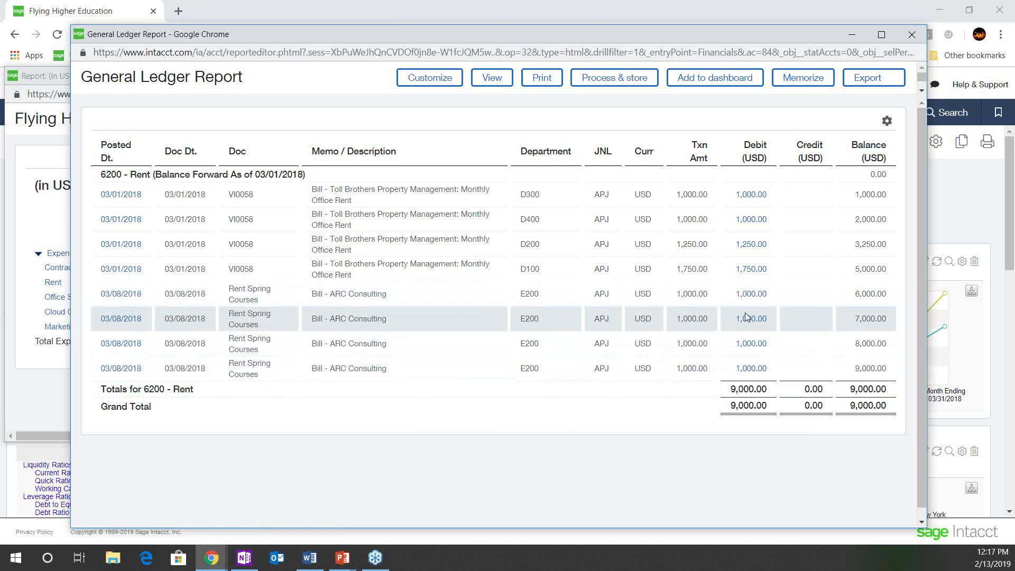
Open the ARC Consulting bill behind the first 03/08/2018 rent posting and examine its entries by location, department, fund, degree and course
click(750, 295)
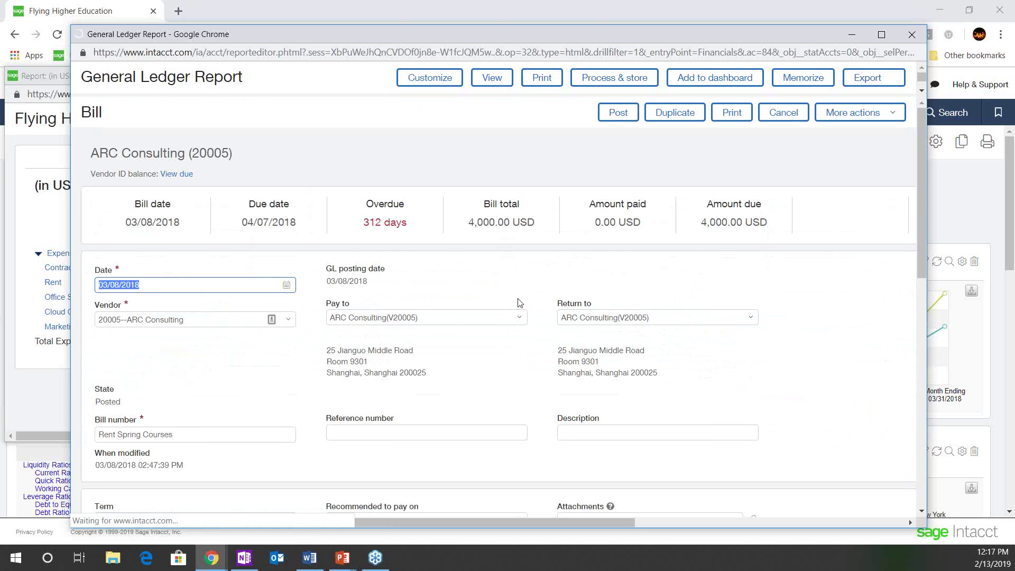
scroll(519, 302, down, 4)
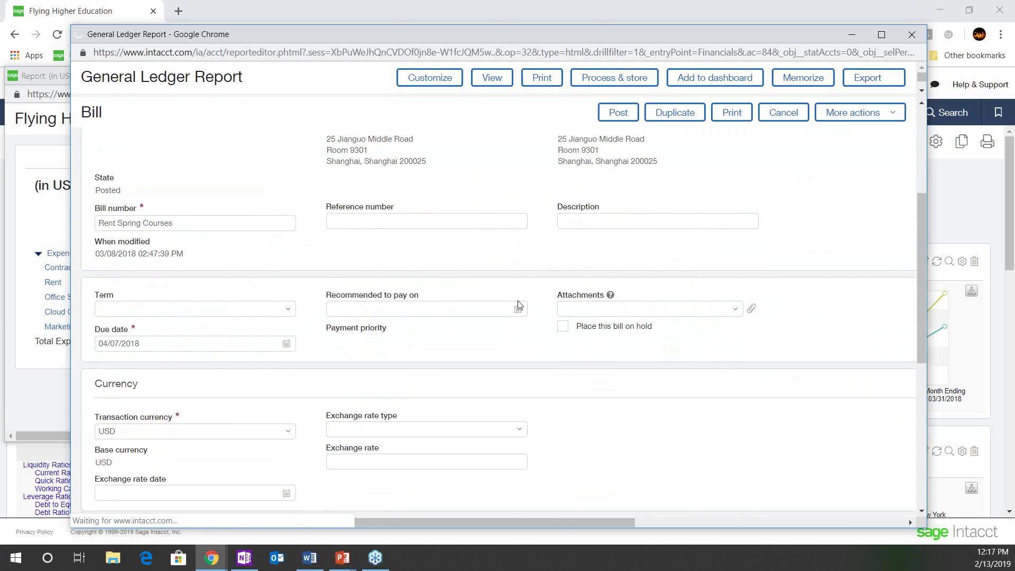
scroll(519, 304, down, 7)
scroll(519, 301, up, 1)
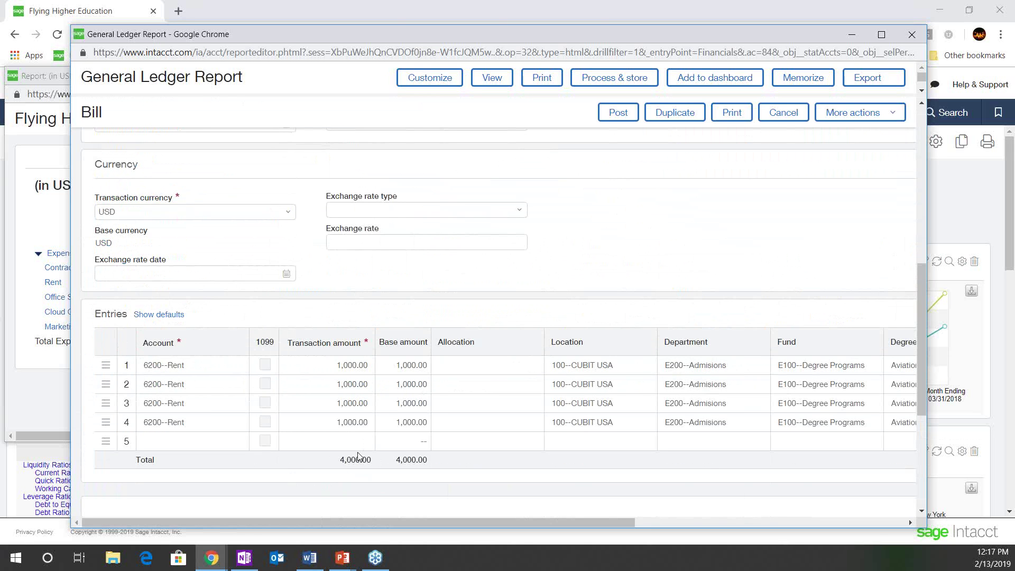
drag(559, 516, 734, 542)
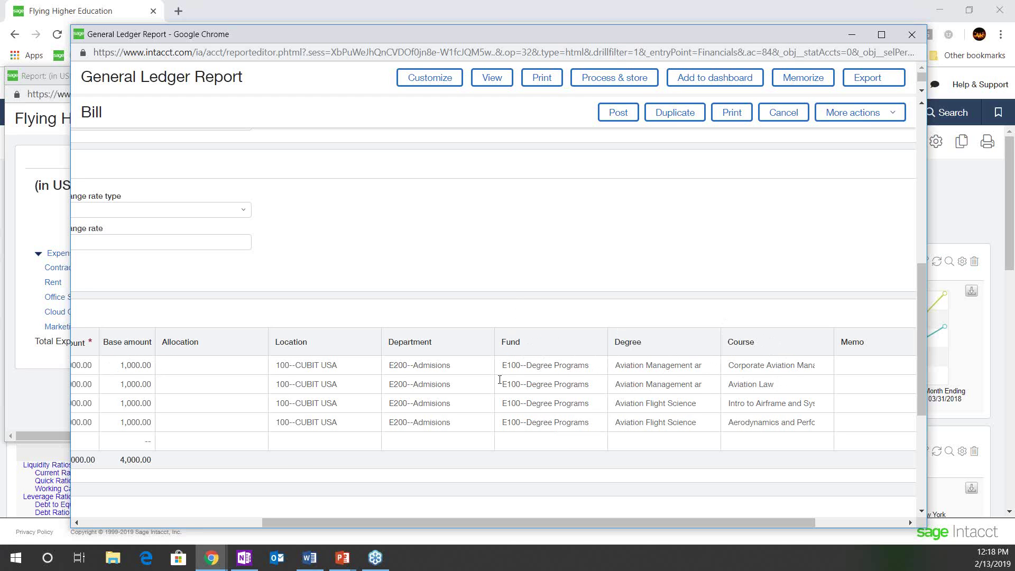
click(116, 522)
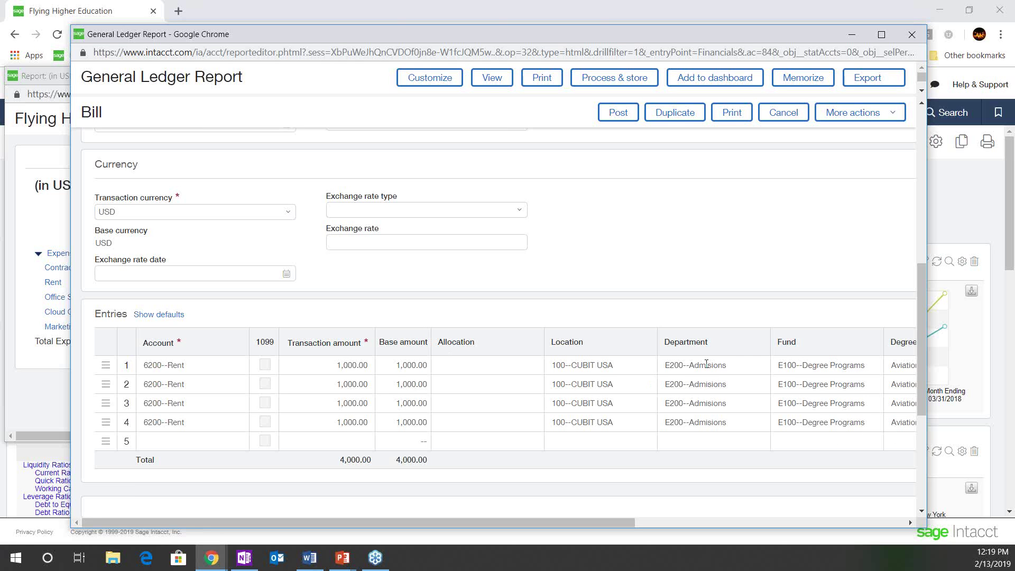
drag(589, 521, 426, 361)
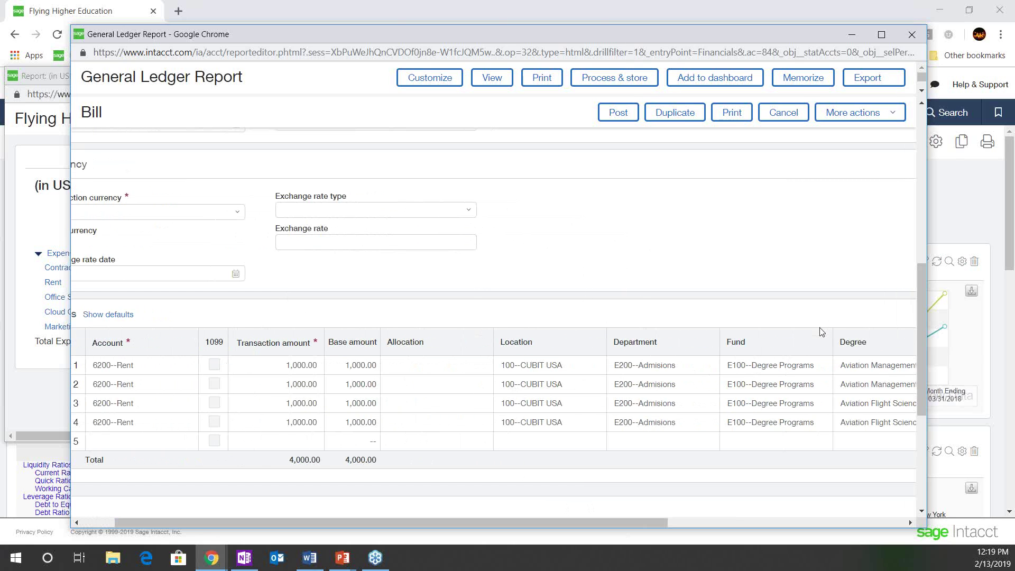
Close the bill without saving, and close the operating expenses report to return to the dashboard
click(912, 32)
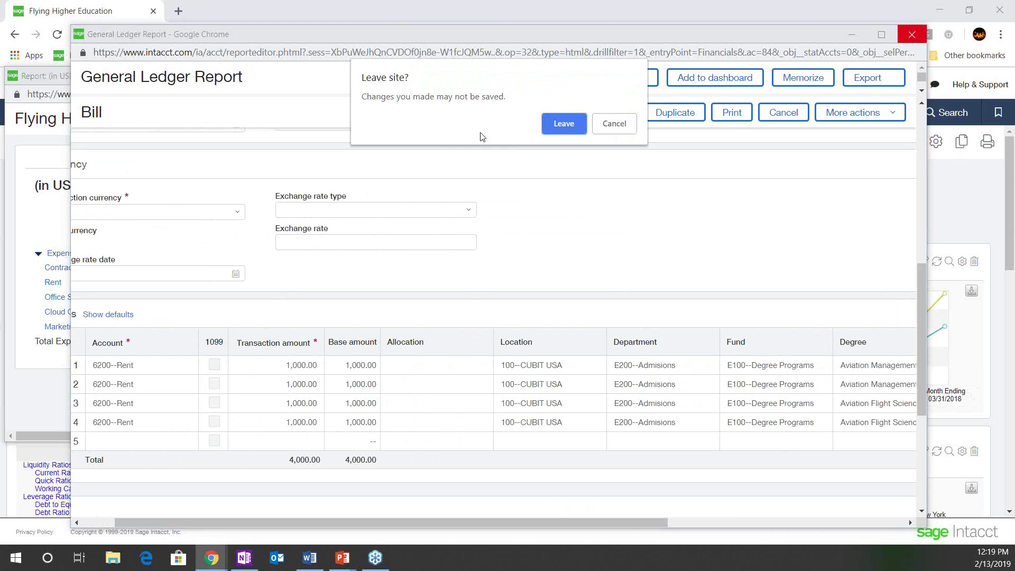
click(559, 123)
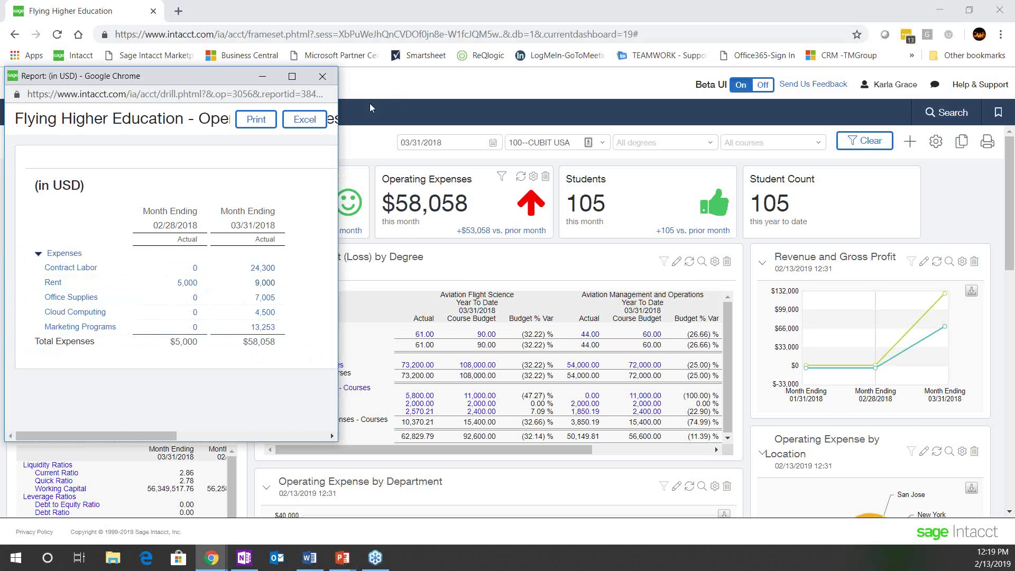
click(323, 78)
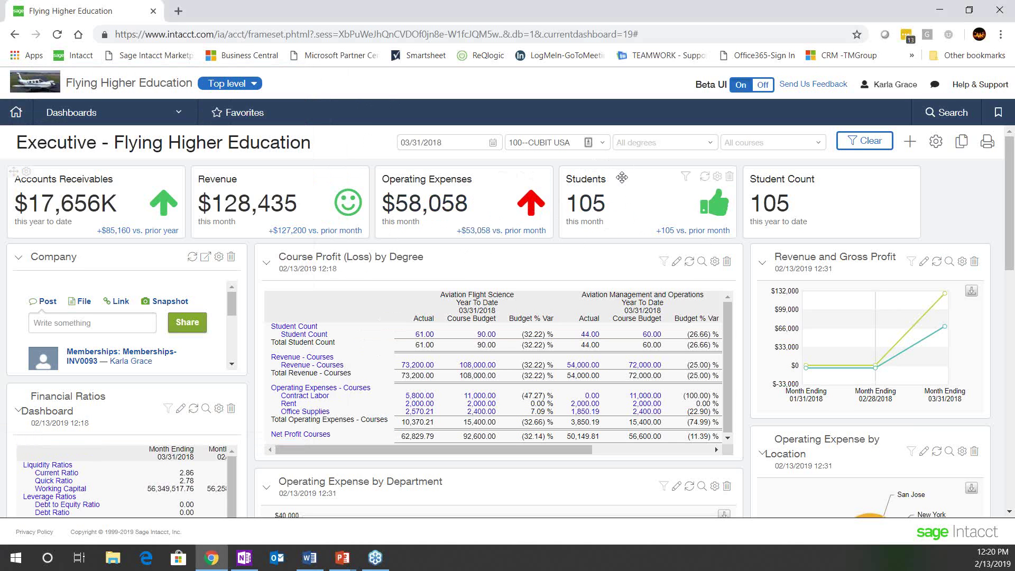
Set the dashboard's date filter to 02/28/2018 and apply it
mouse_move(420, 204)
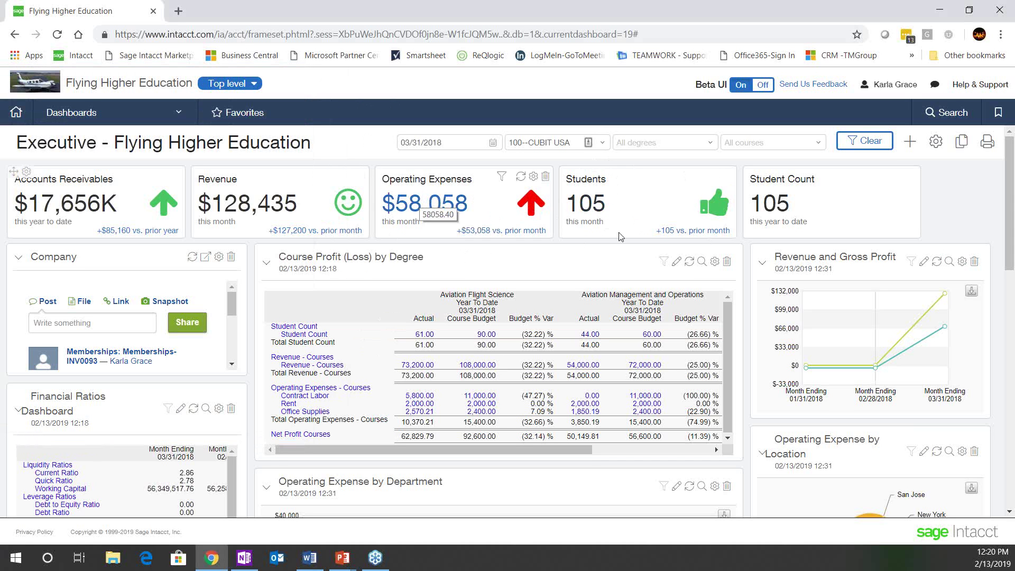
mouse_move(576, 206)
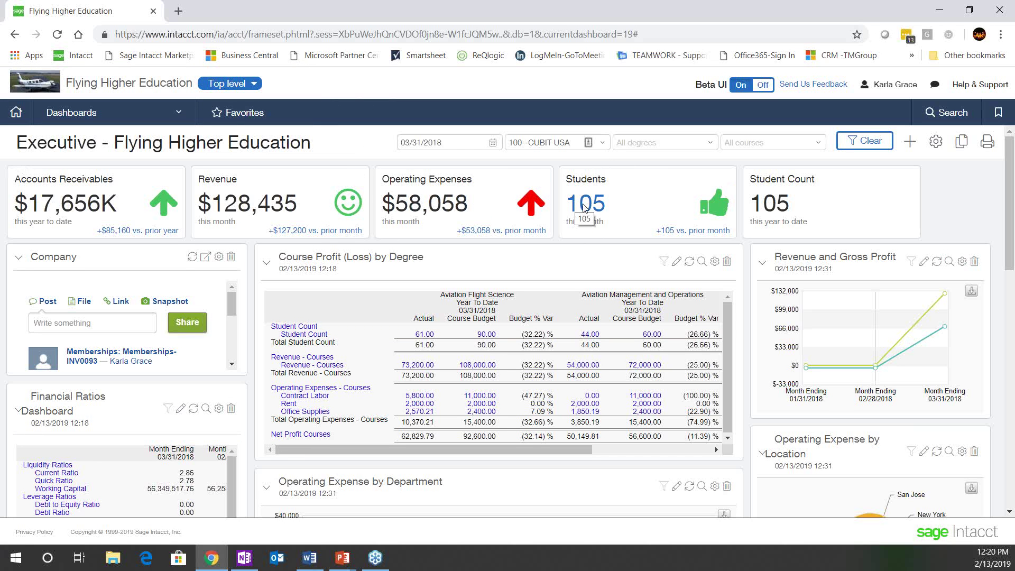
mouse_move(454, 209)
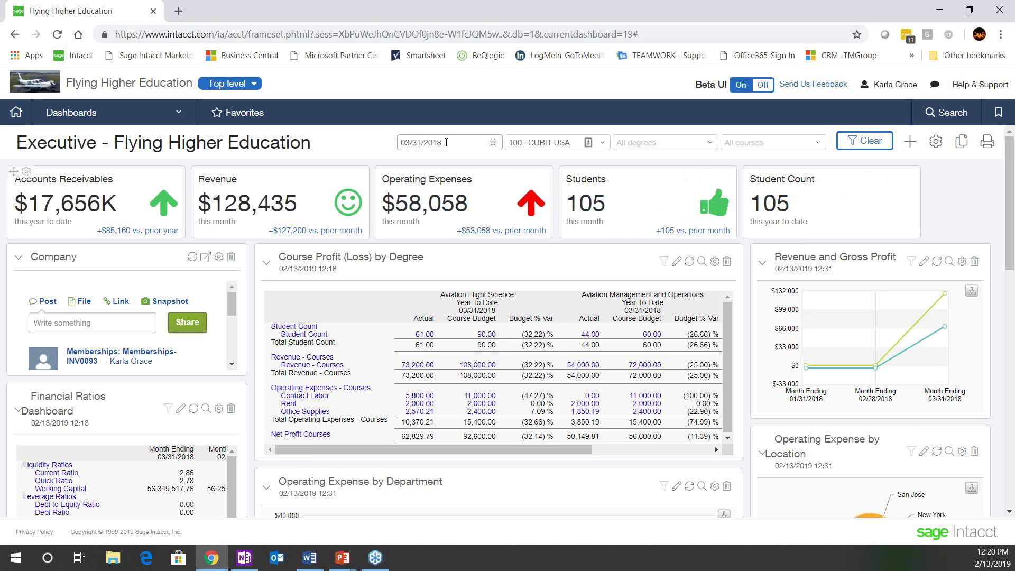
drag(445, 142, 360, 141)
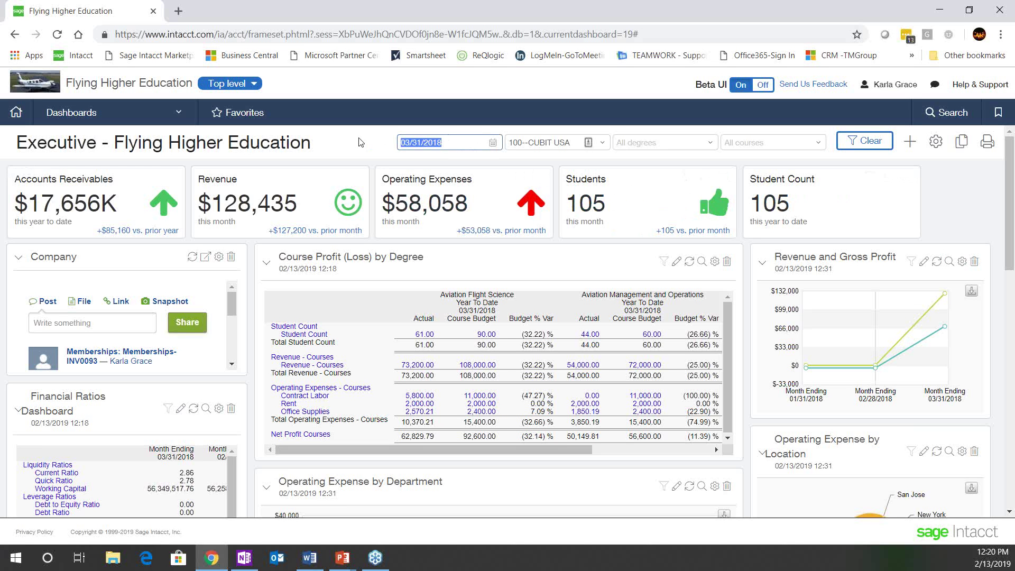
text(022818)
key(Tab)
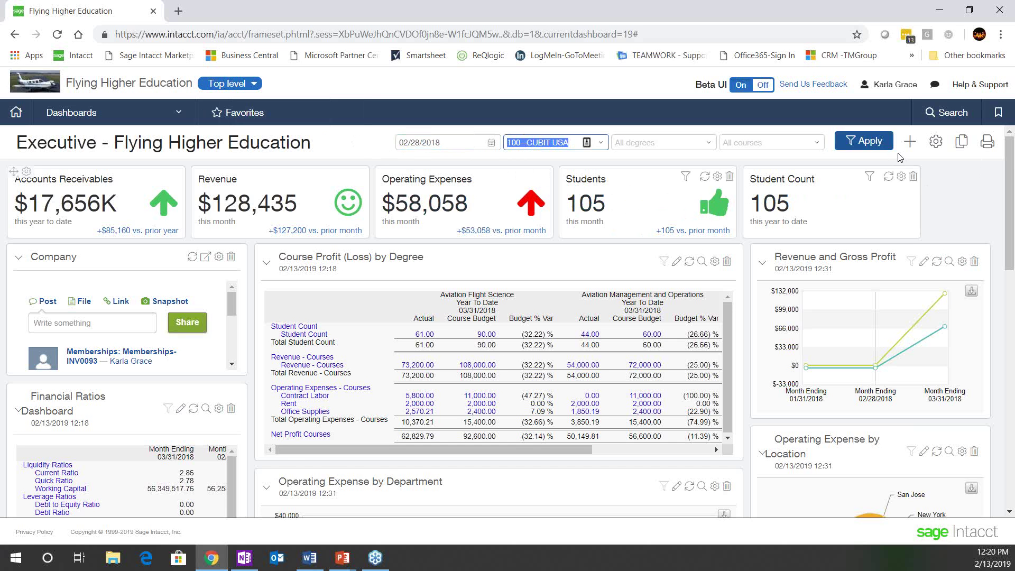
click(863, 143)
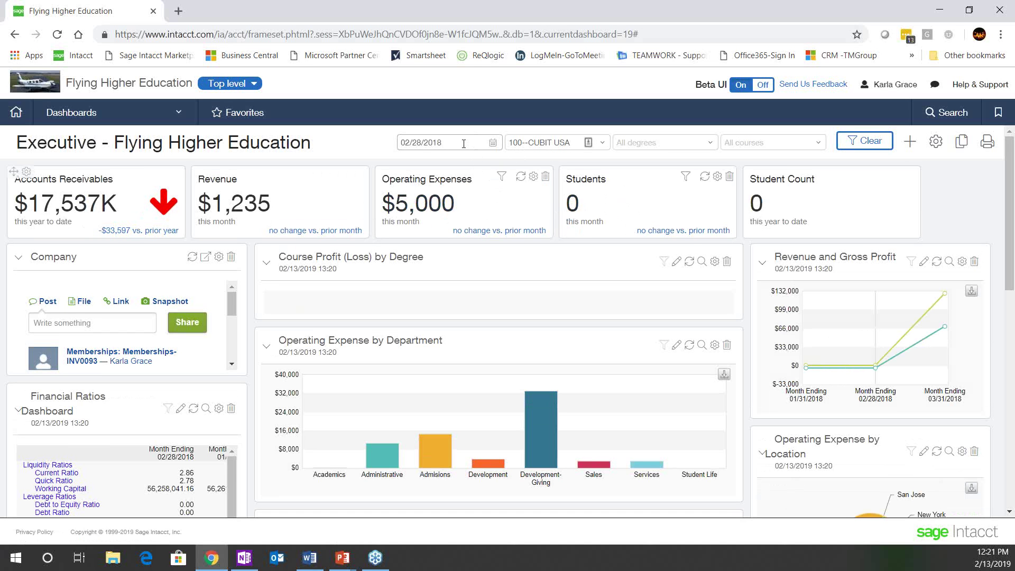
Set the dashboard's date filter back to 03/31/2018 and apply it
drag(459, 142, 366, 135)
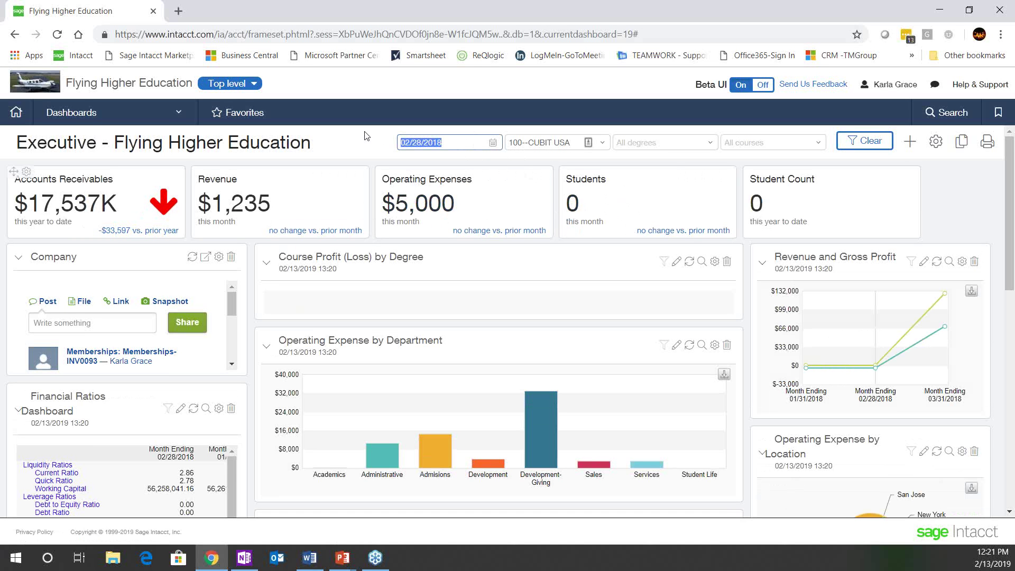
text(03)
text(3120)
text(085)
key(Tab)
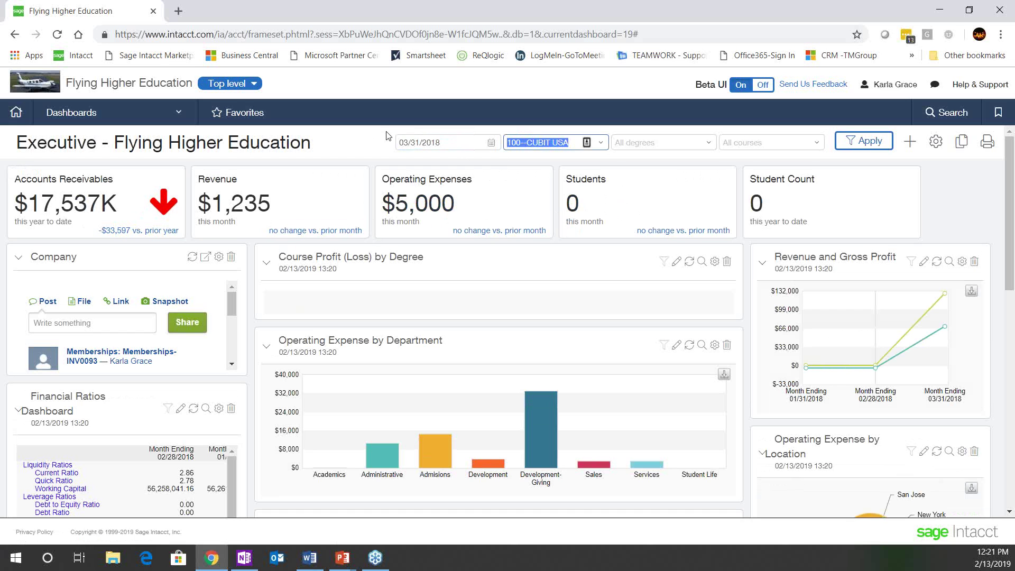
click(857, 142)
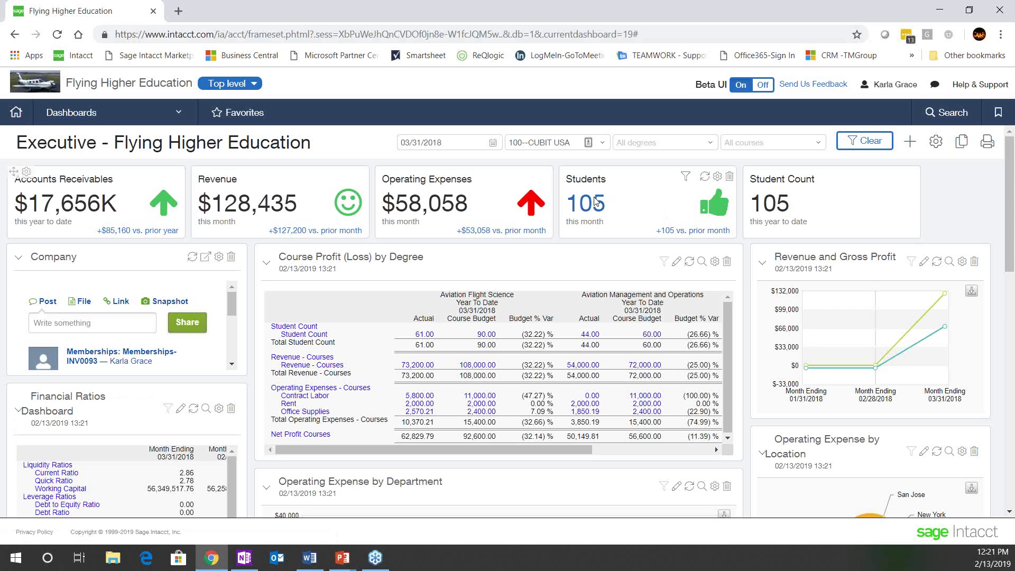
Filter the dashboard by the Aviation Flight Science degree
click(710, 144)
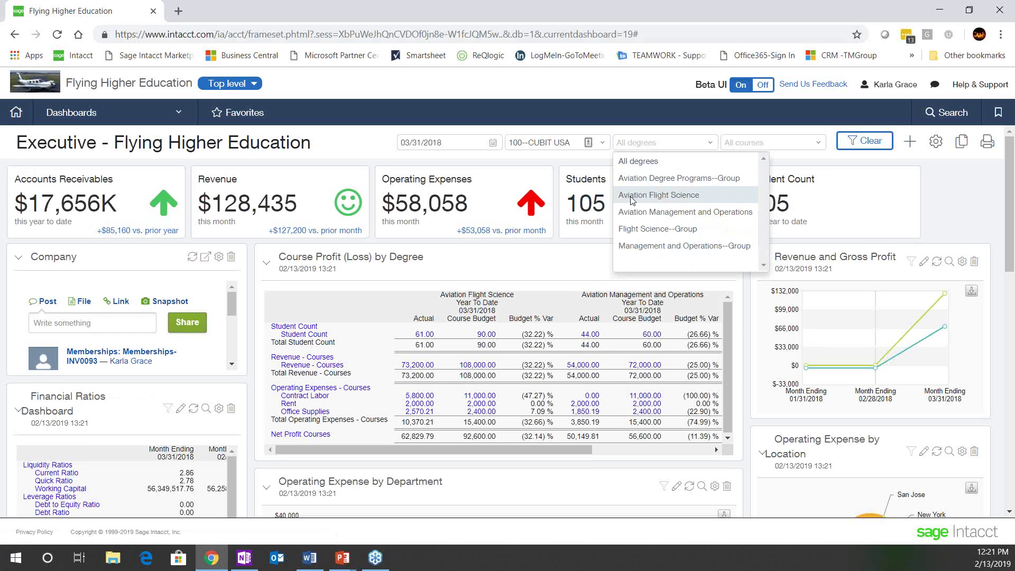
click(666, 197)
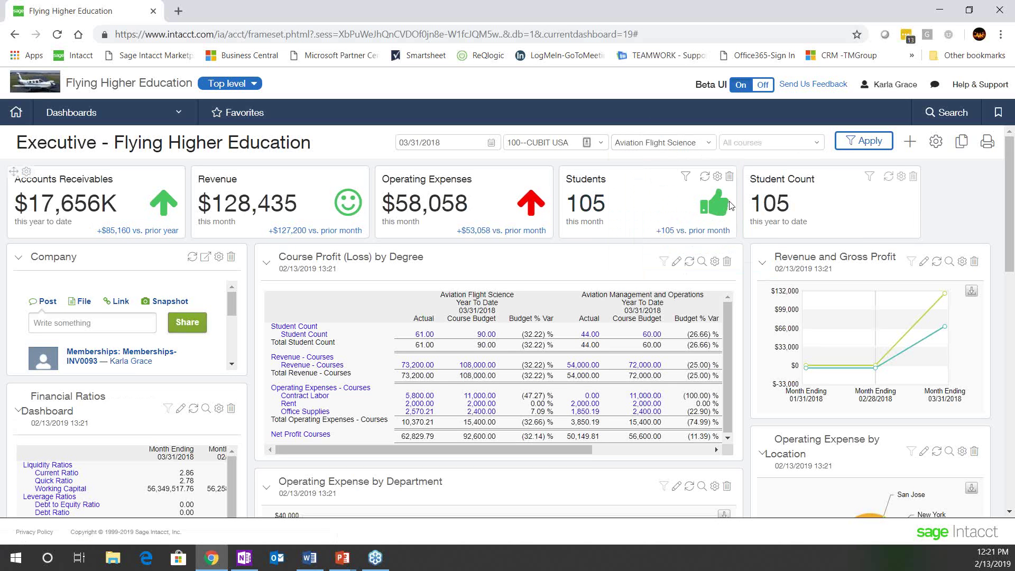
click(861, 141)
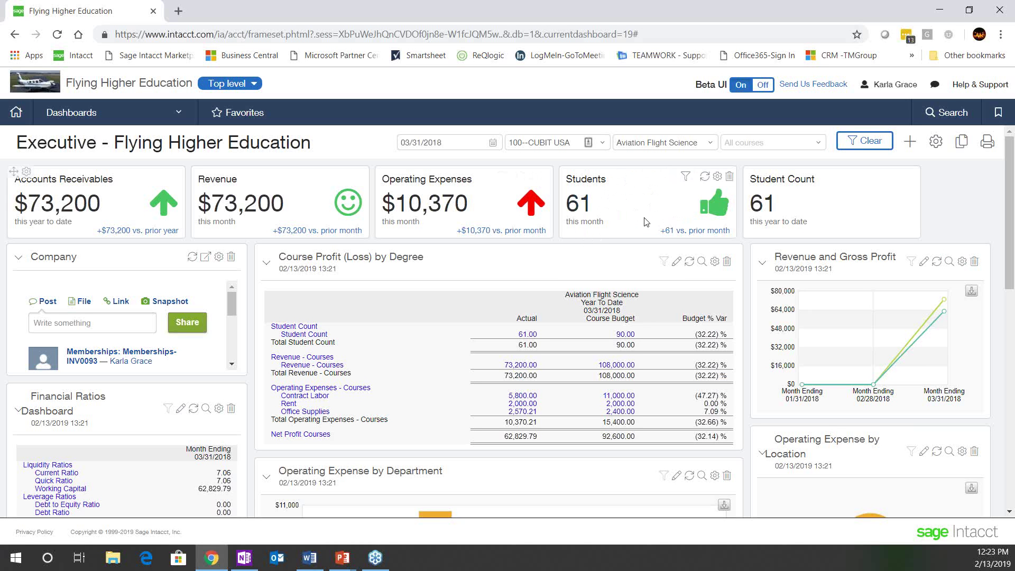
Reset the dashboard's degree filter to All degrees and apply it
click(711, 144)
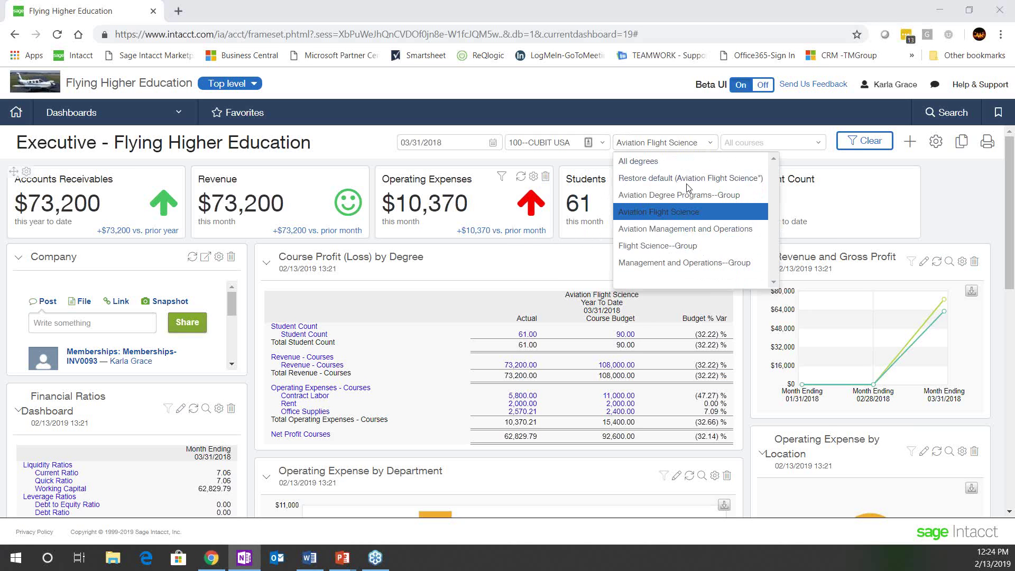
click(665, 159)
click(864, 142)
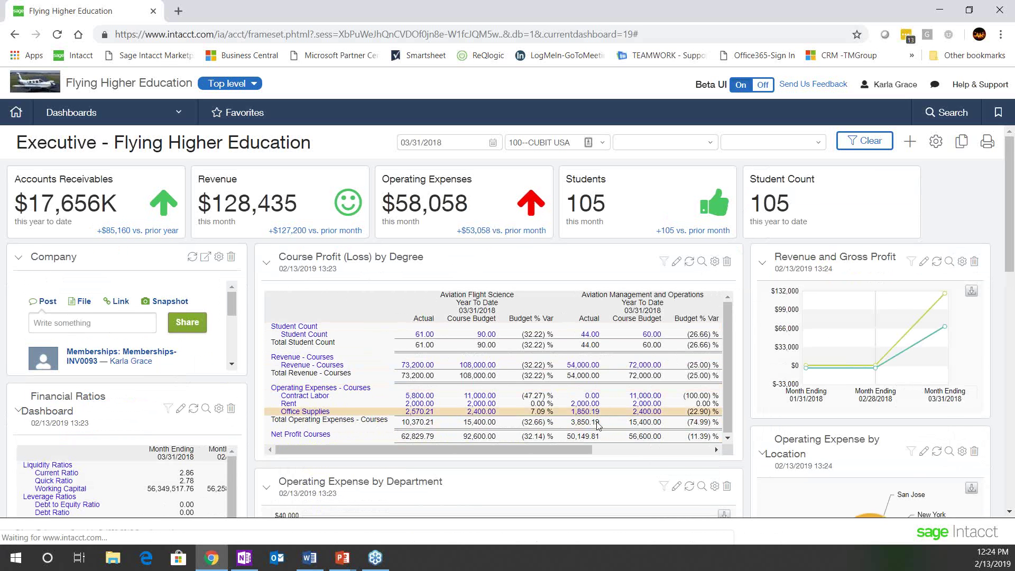
View the full Course Profit (Loss) by Degree report from the dashboard and close it
drag(583, 451, 520, 422)
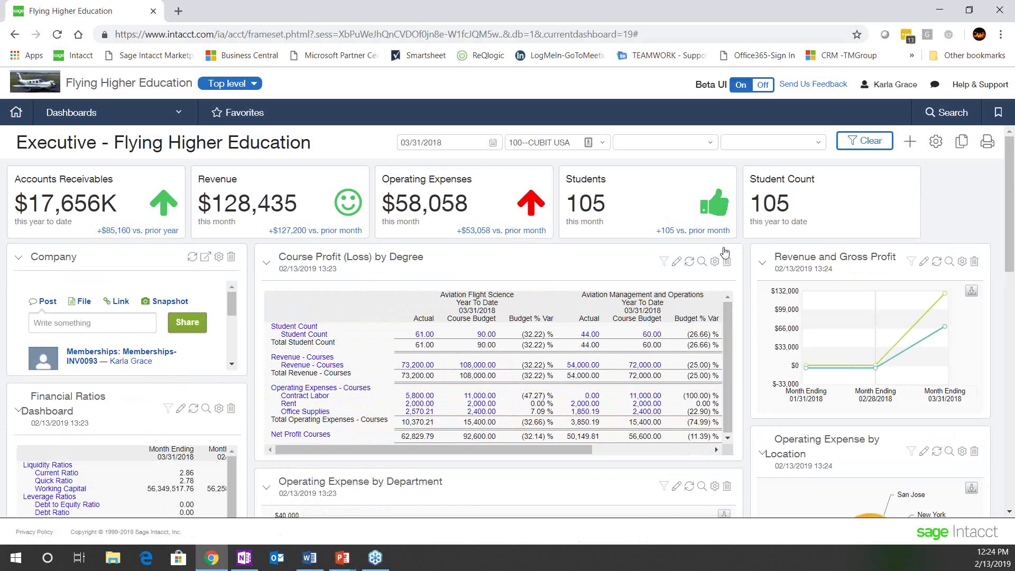
click(702, 262)
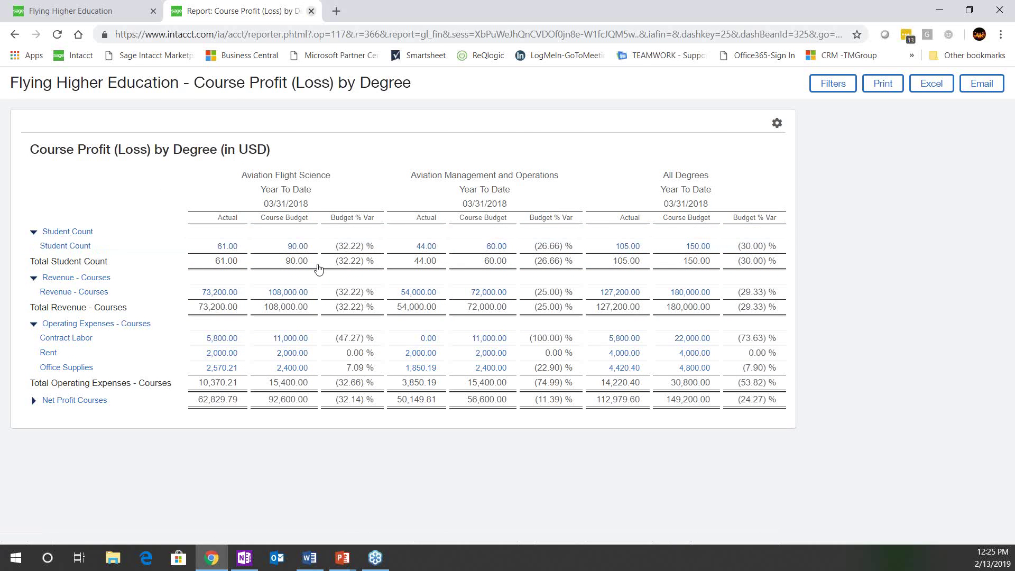
click(312, 10)
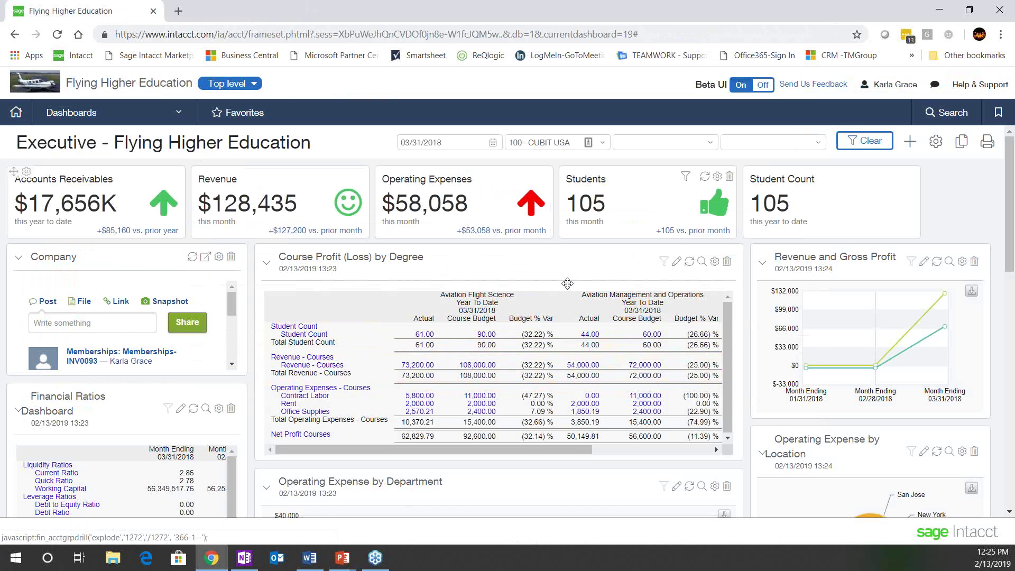
Edit the Course Profit (Loss) by Degree report and set the Revenue – Courses row to summary detail, hiding accounts and expanded by Courses
click(675, 262)
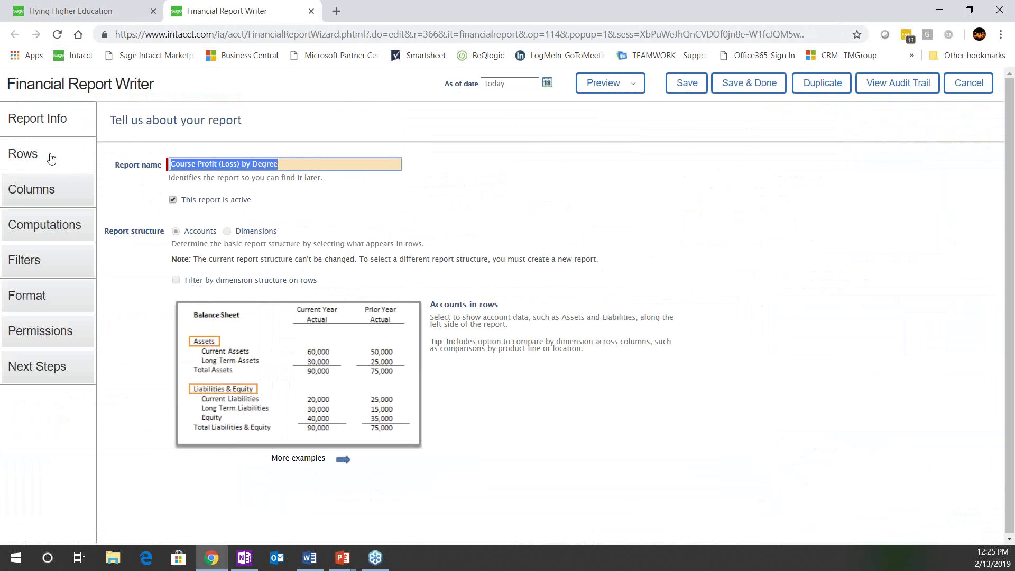
click(30, 160)
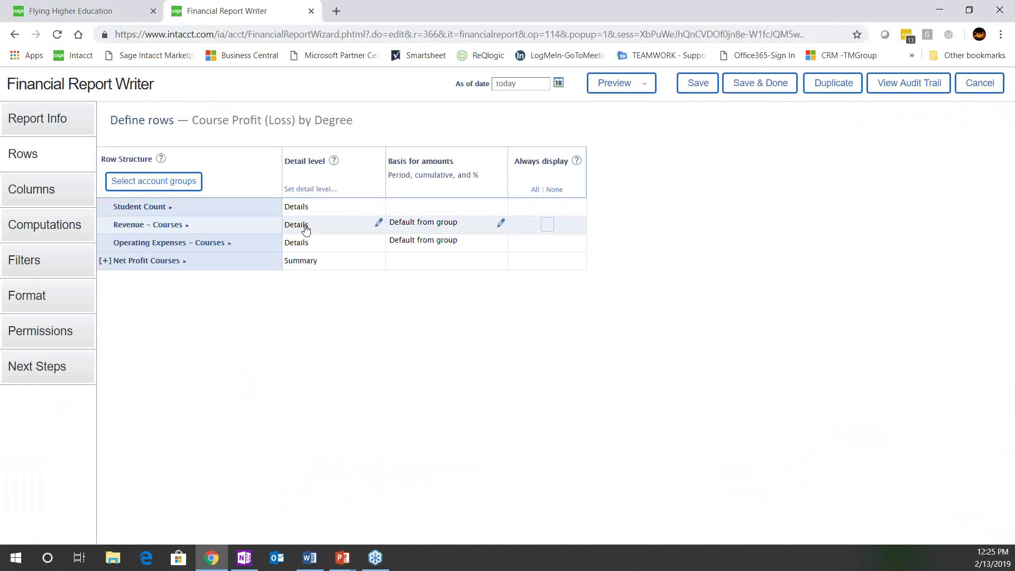
click(306, 227)
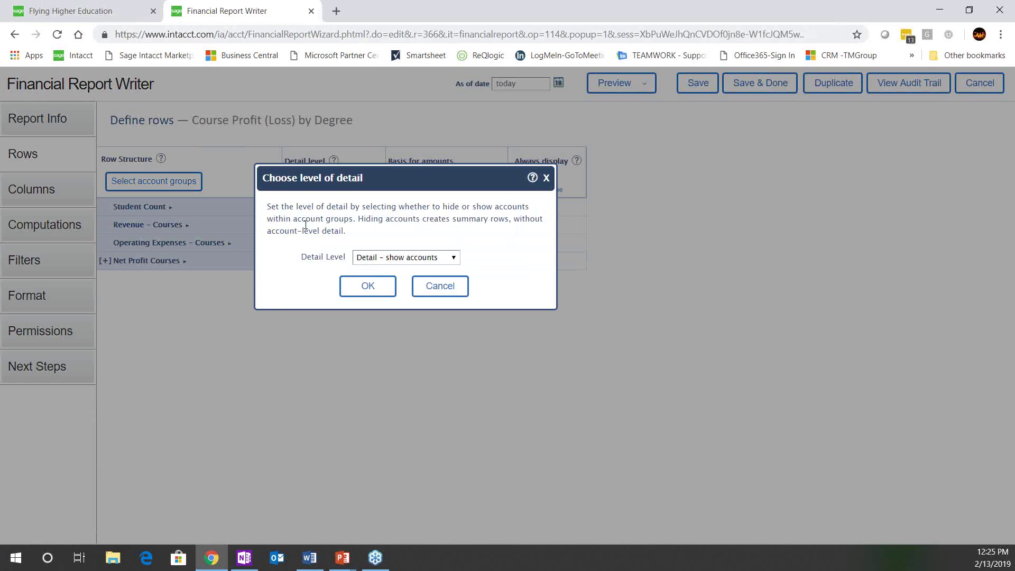
click(372, 259)
click(372, 298)
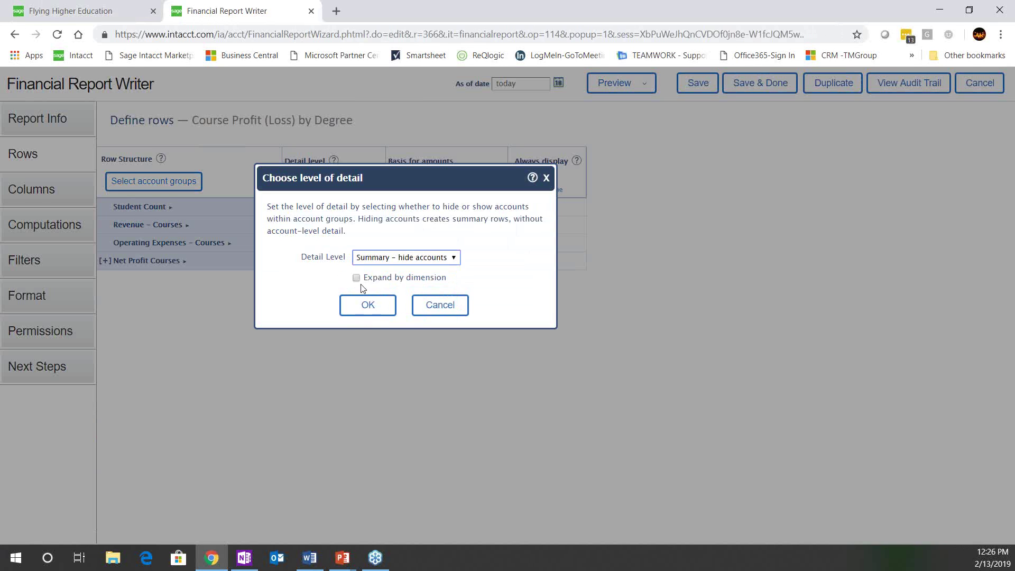
click(356, 278)
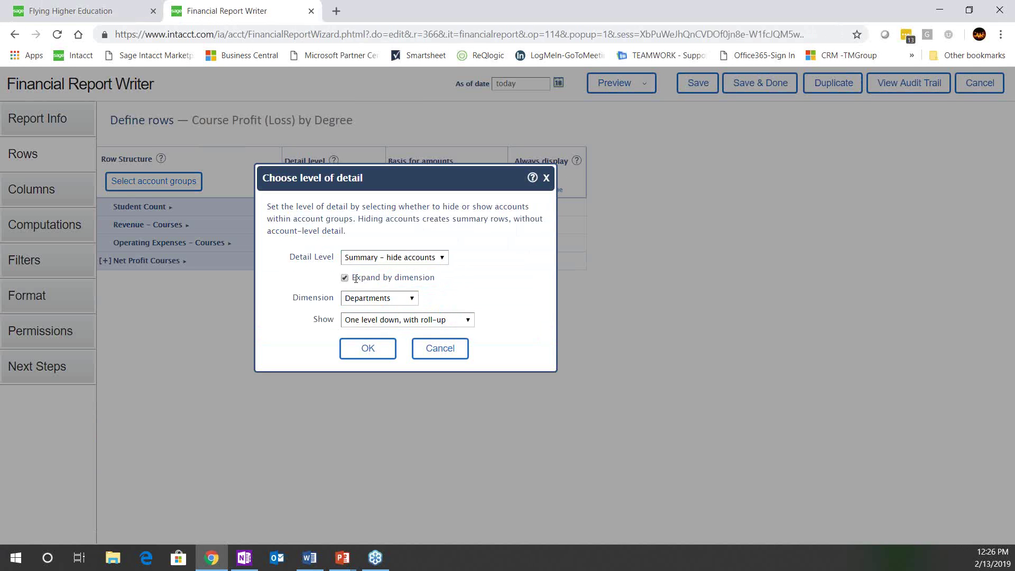
click(372, 299)
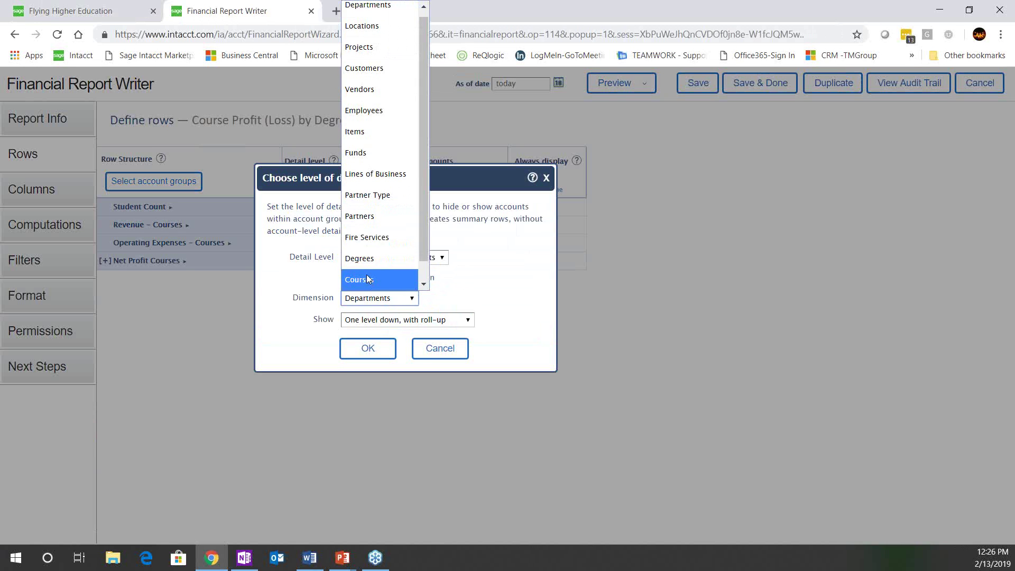
click(368, 279)
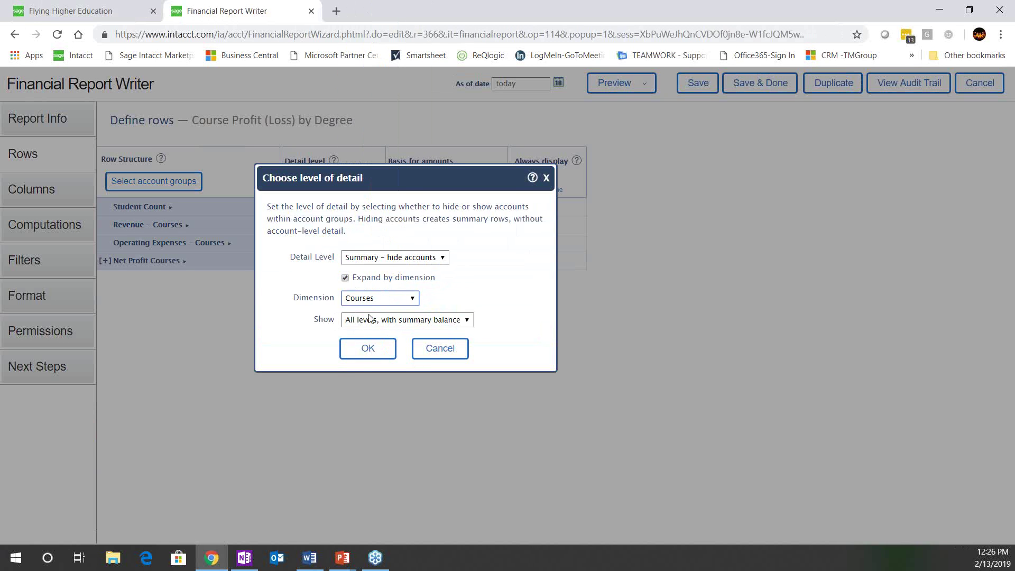
click(356, 347)
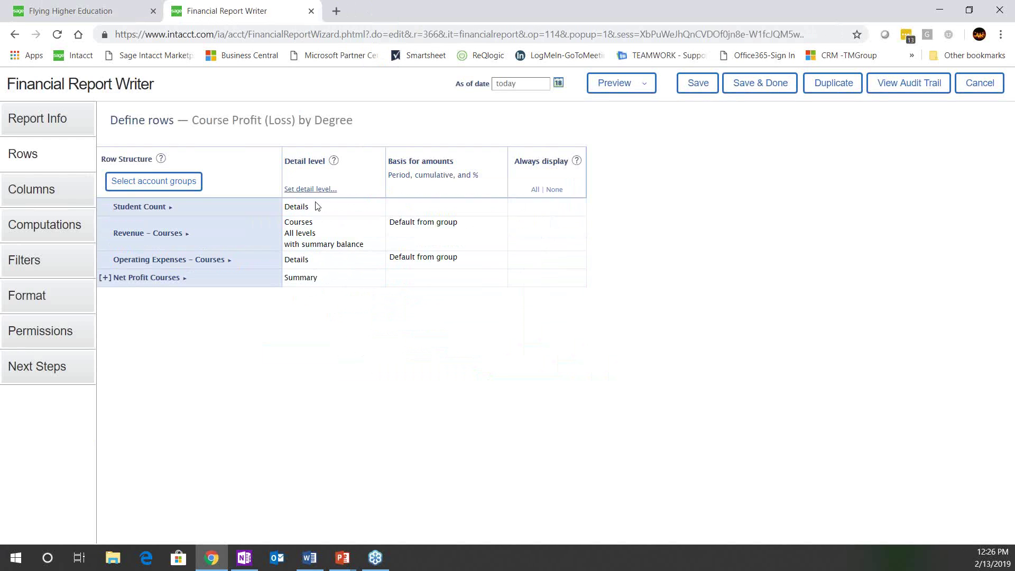
Preview the edited report as a live HTML report with today's as-of date and close the preview
mouse_move(612, 90)
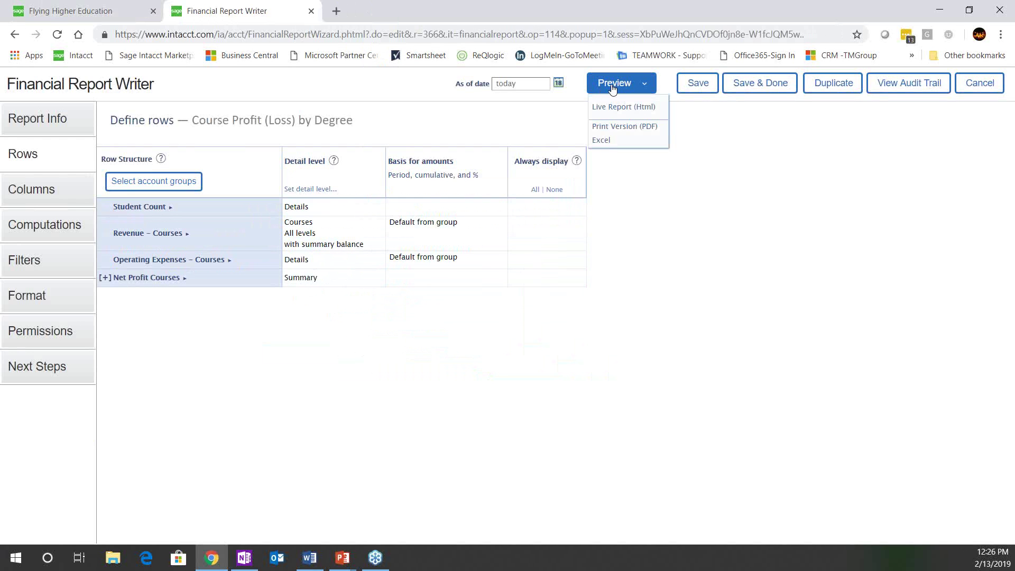
click(618, 107)
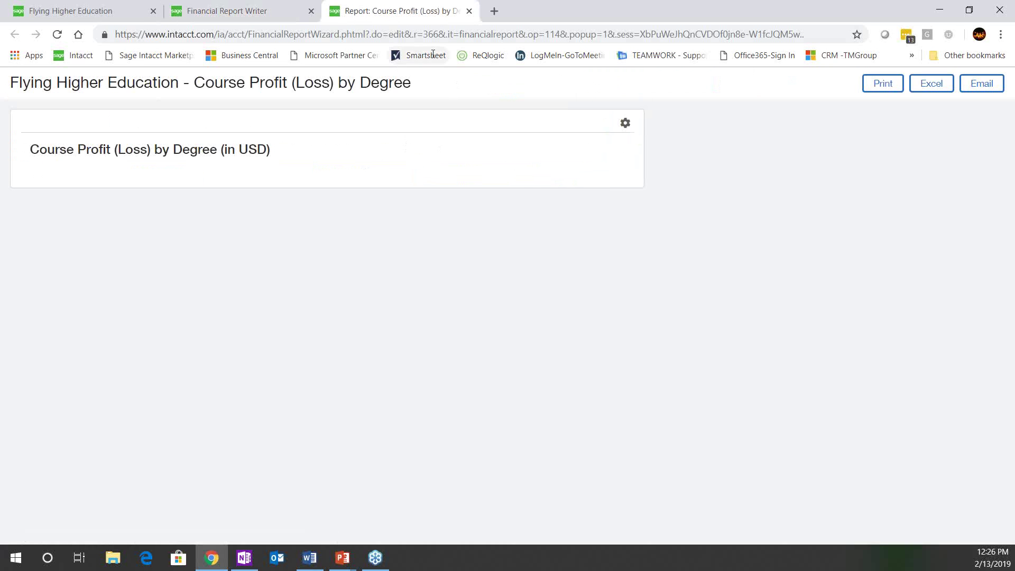
click(470, 11)
Set the report's as-of date to 03/31/2018, review the live HTML preview and close it
click(528, 85)
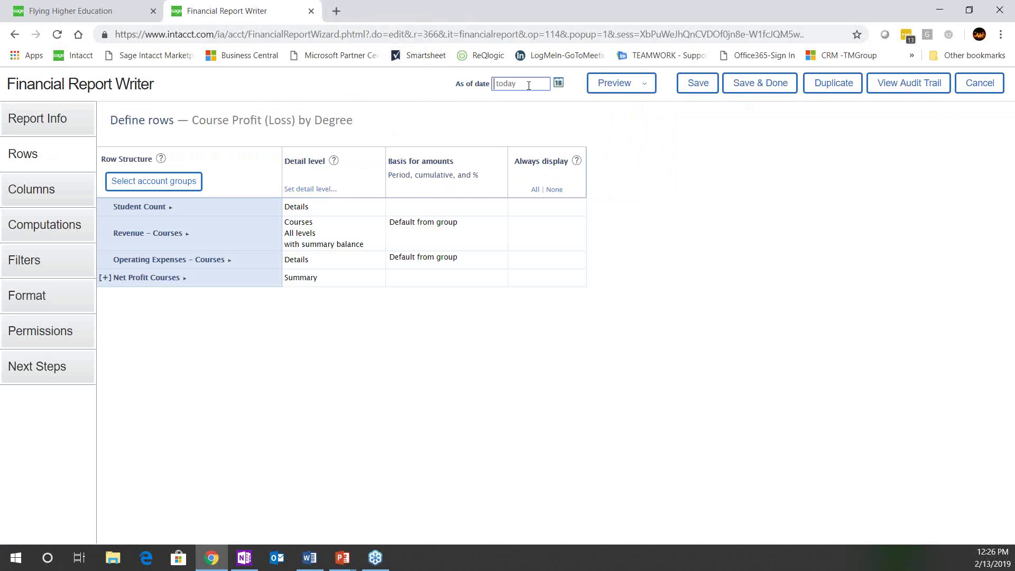
text(03/31/2018)
key(Tab)
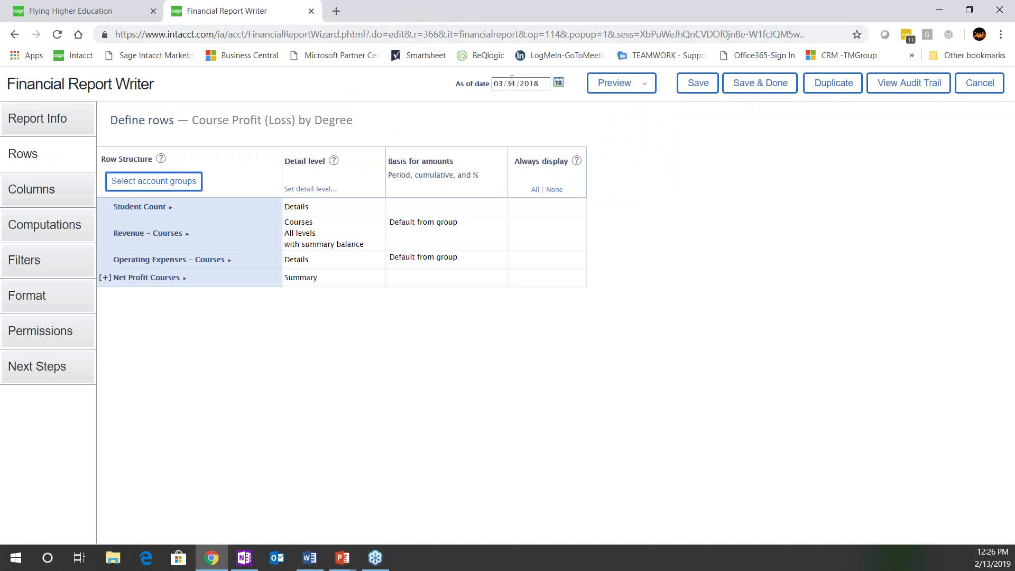
click(632, 94)
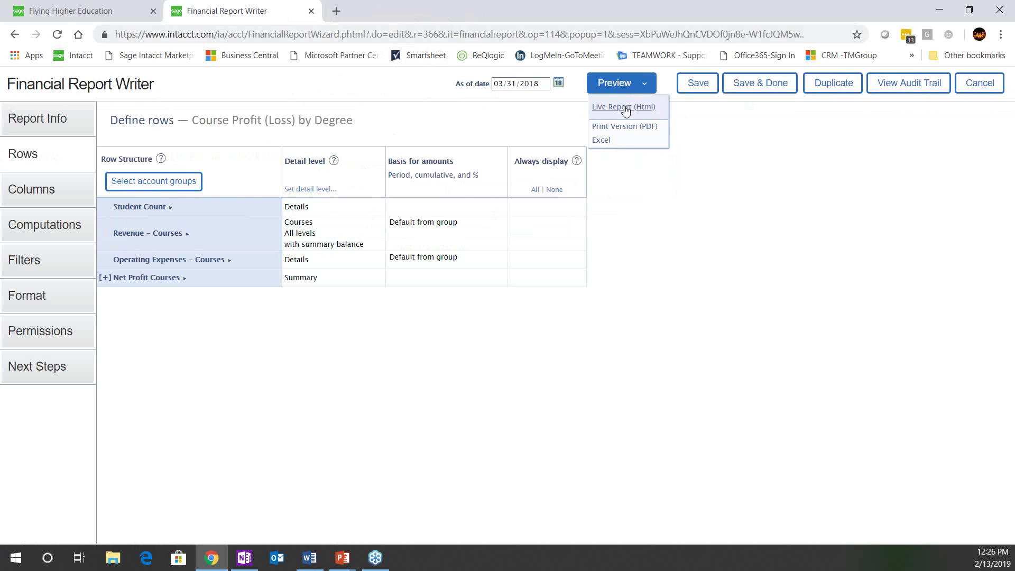
click(623, 107)
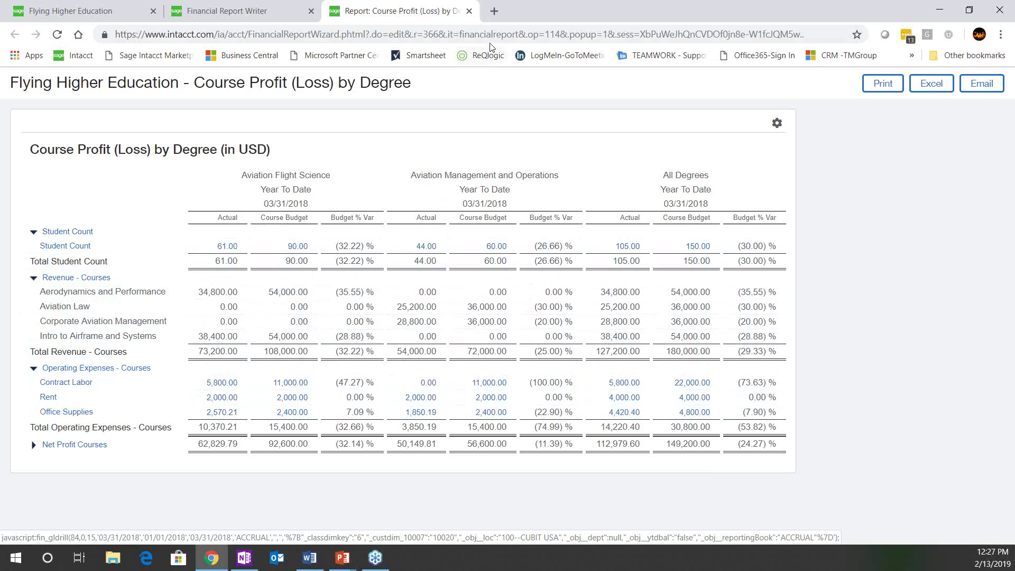
click(469, 11)
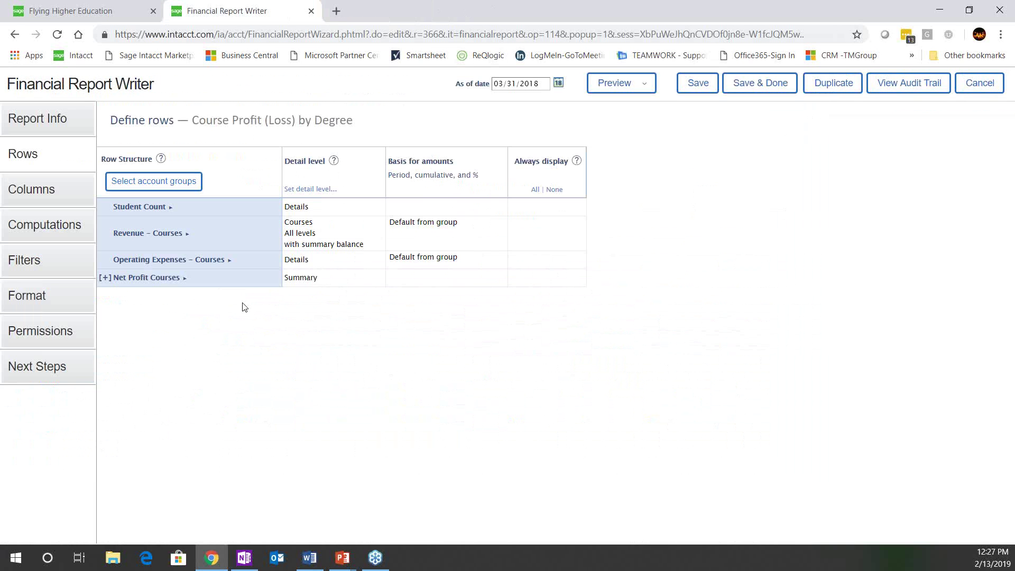
Set the Operating Expenses – Courses row to summary detail expanded by Departments, one level down with roll-up, and review the live HTML preview
click(311, 260)
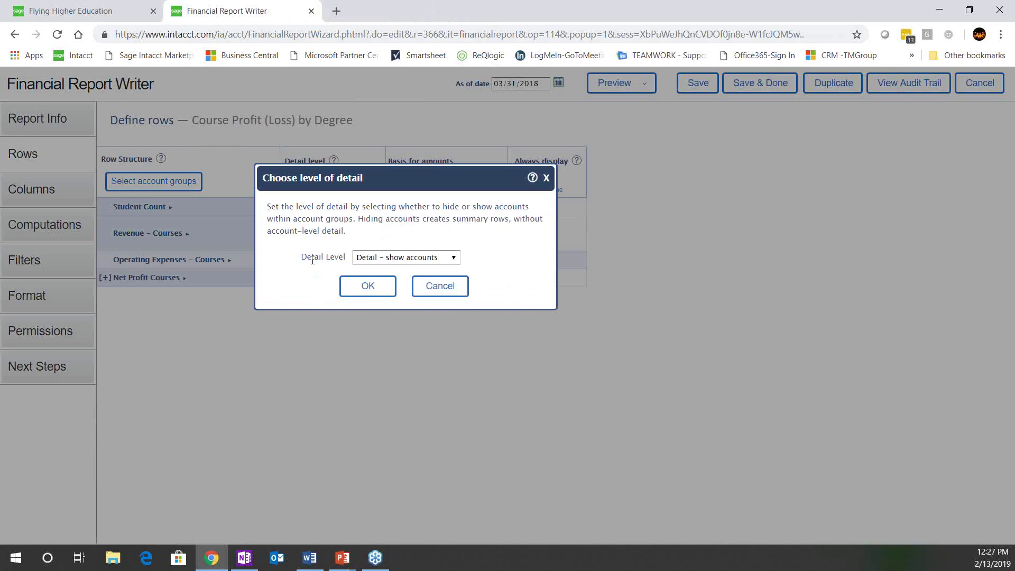
click(360, 258)
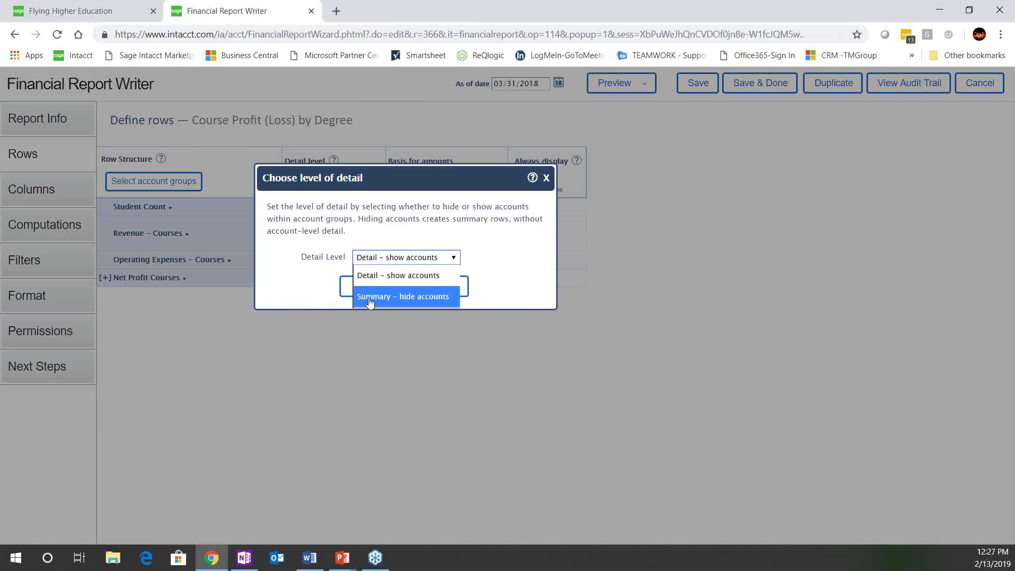
click(370, 297)
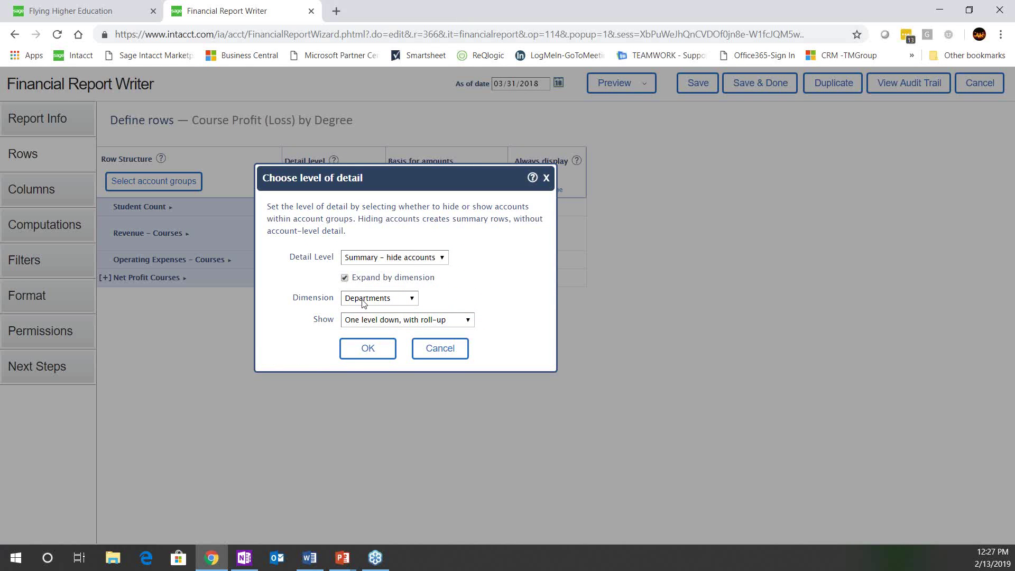
click(357, 346)
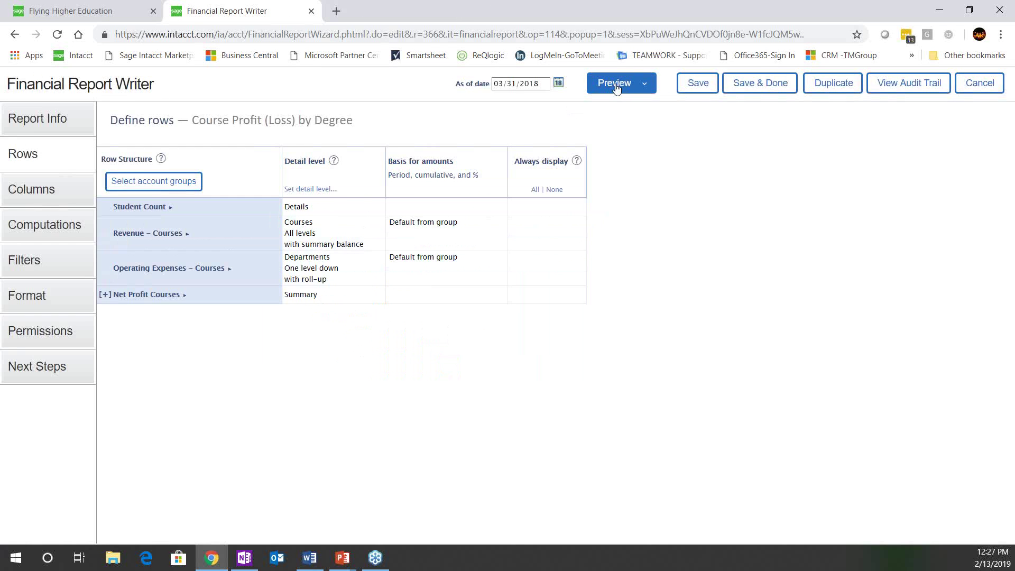
click(624, 108)
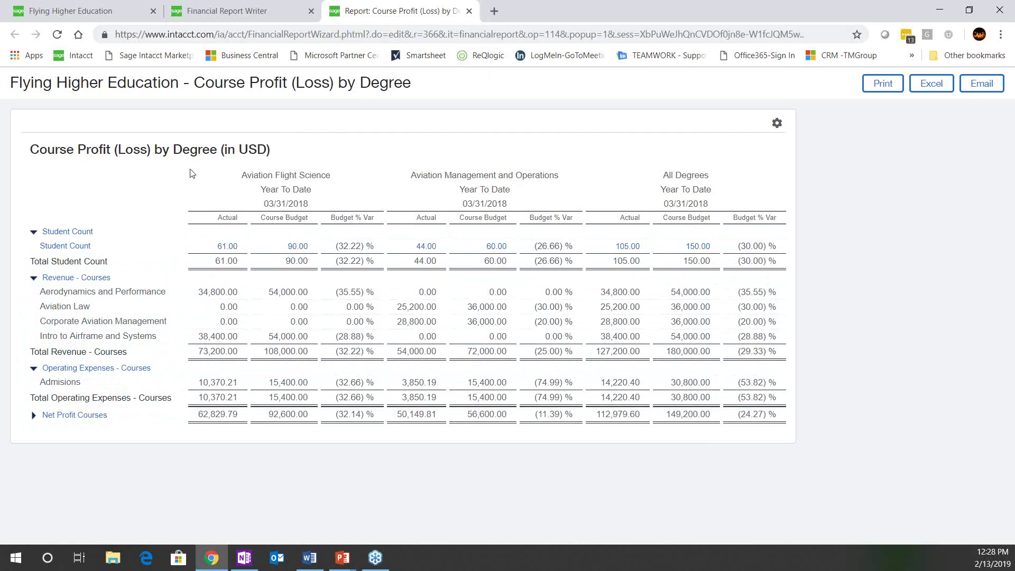
click(469, 11)
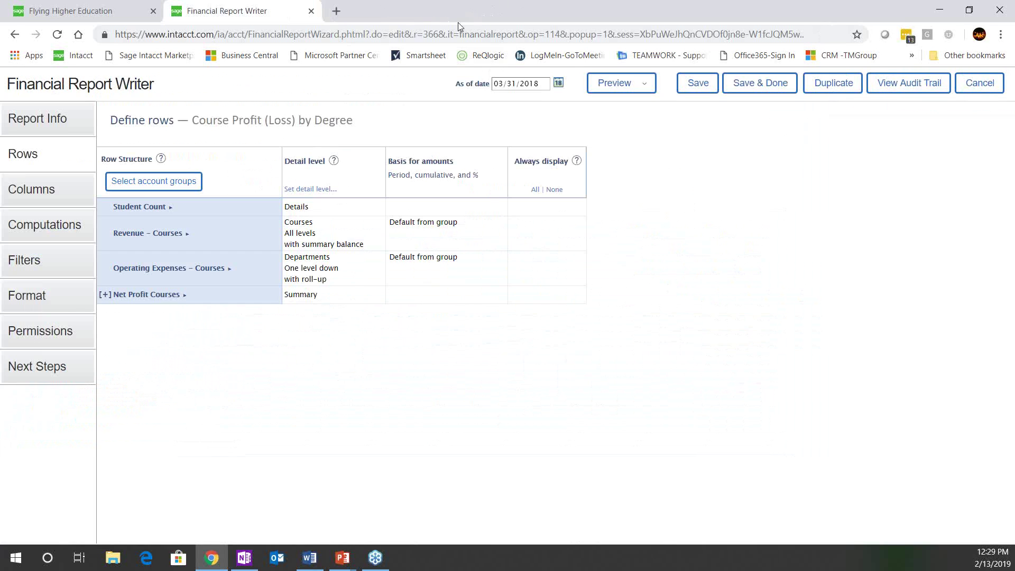
Return the Operating Expenses – Courses row to the detail level that shows accounts
click(354, 276)
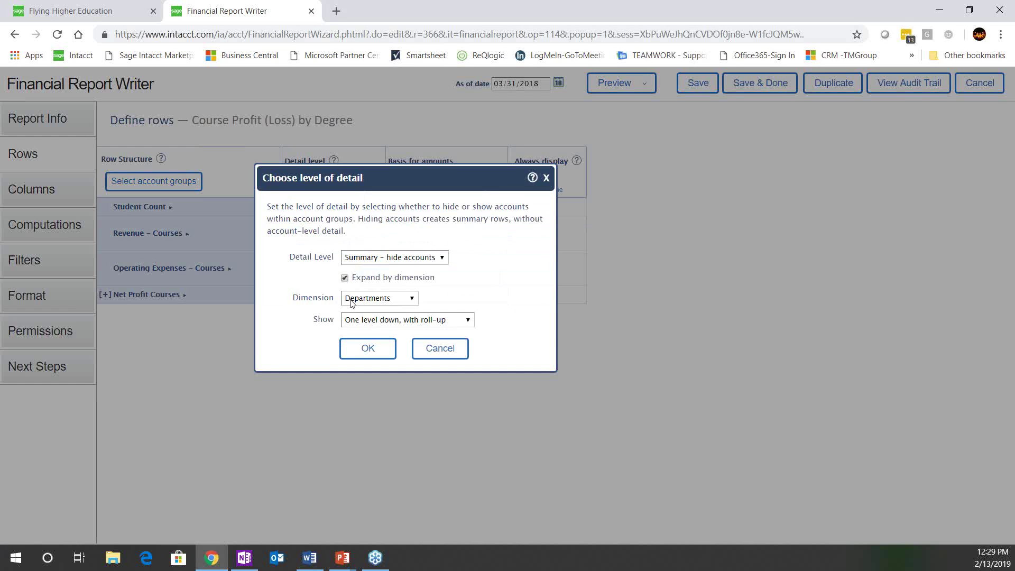
click(361, 262)
click(361, 276)
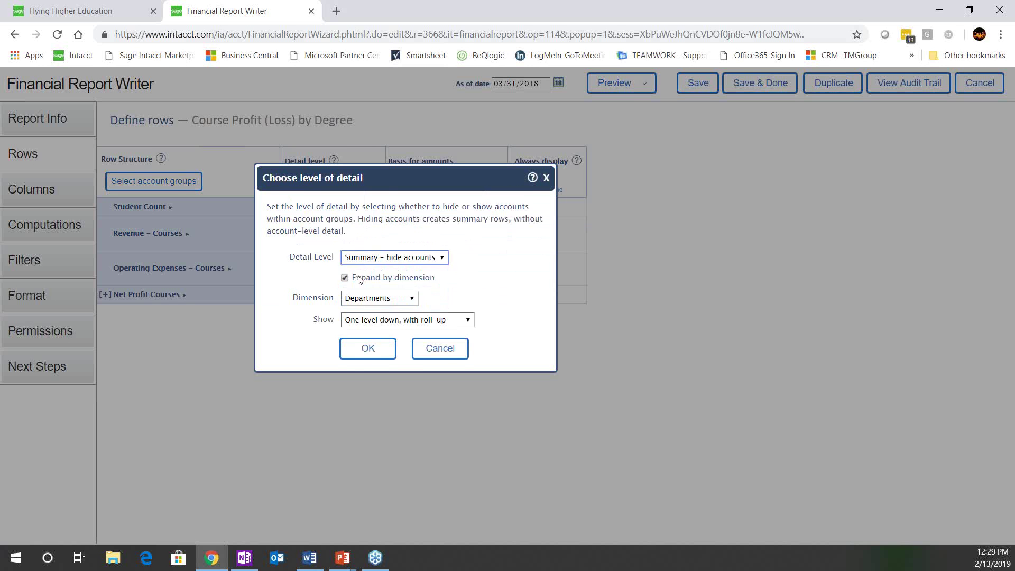
click(364, 285)
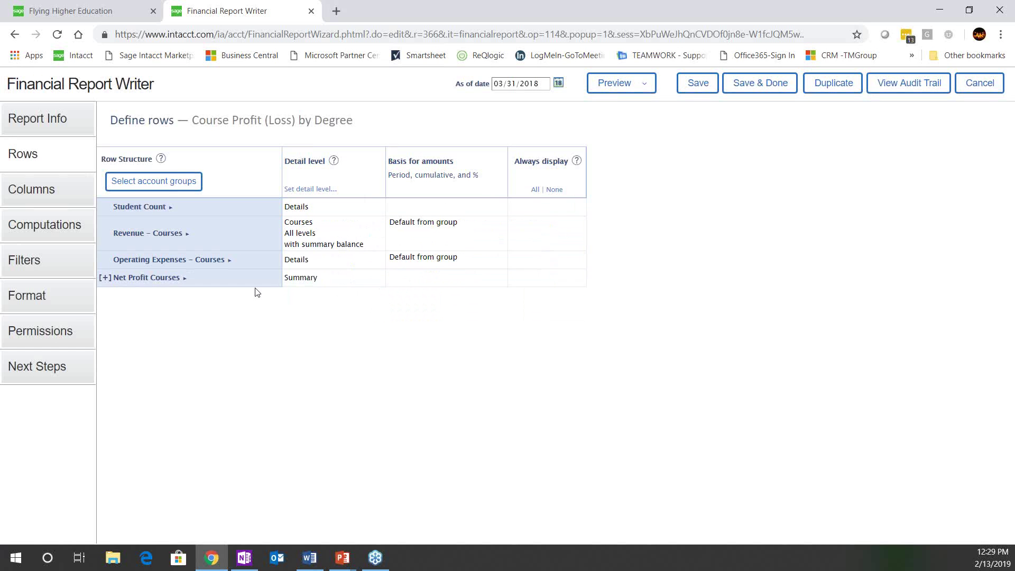
In the report's column settings, expand the Actual column by Courses with all levels and summary balance
click(37, 195)
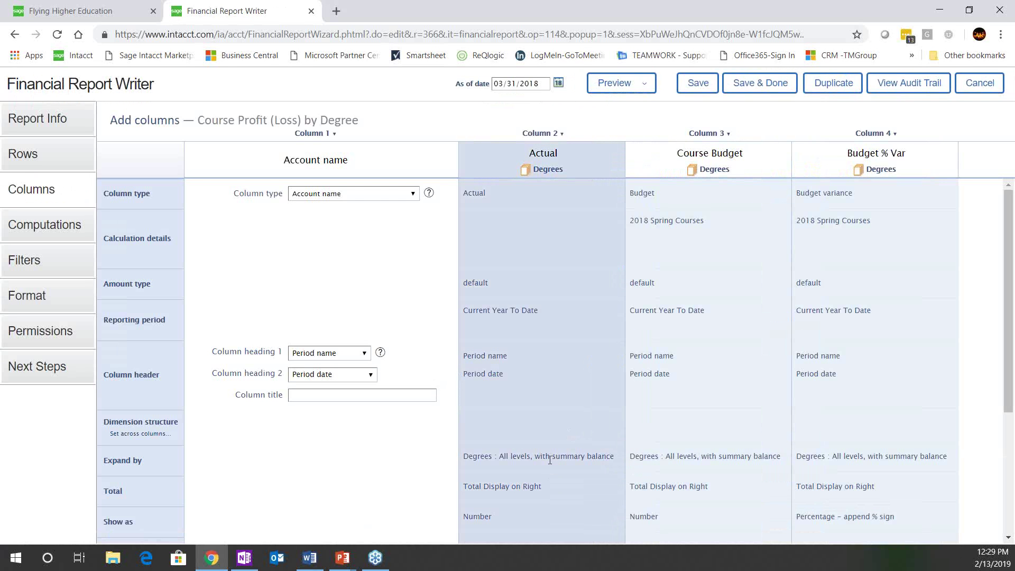
click(548, 464)
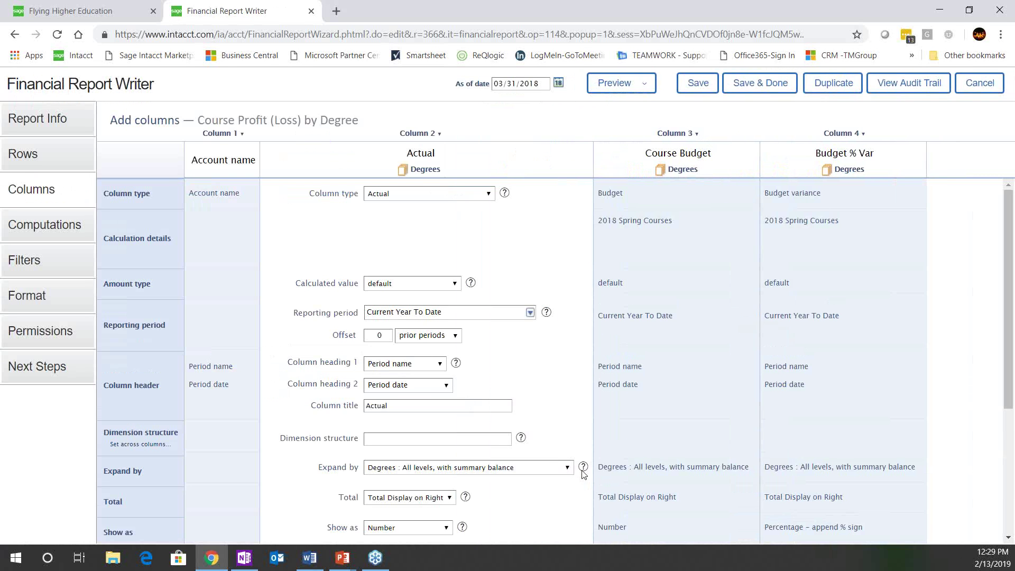
click(567, 468)
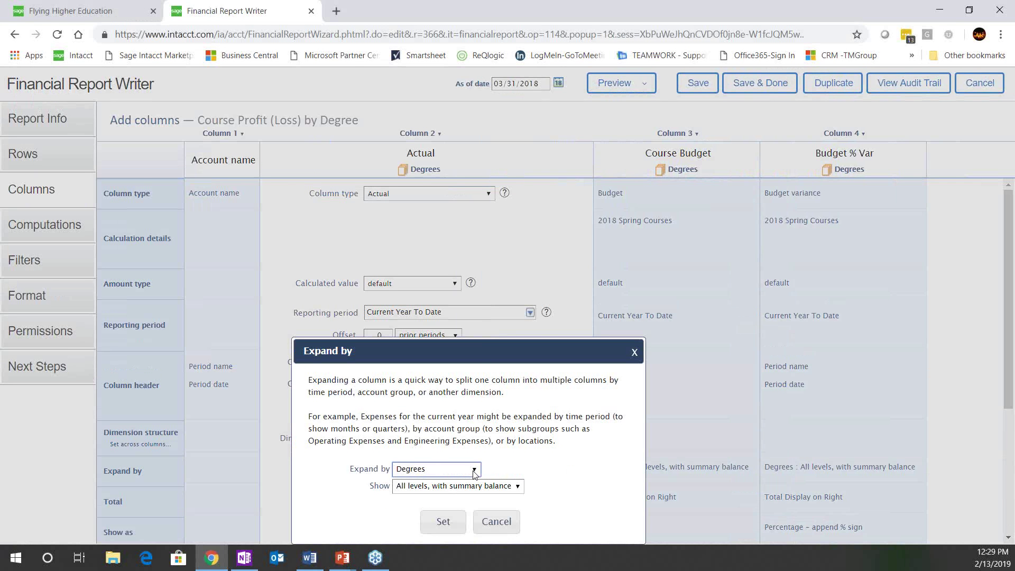
click(474, 469)
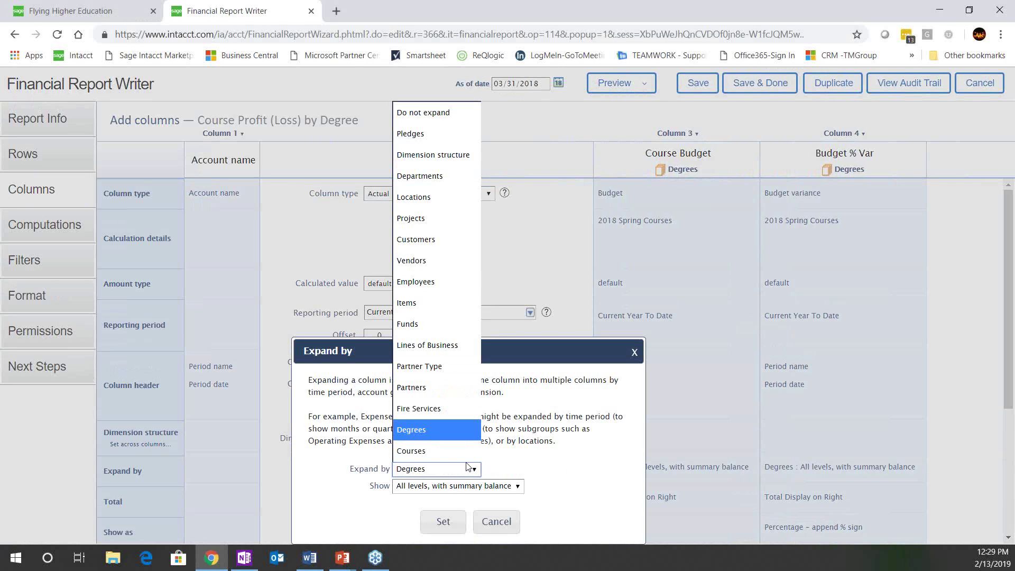
click(423, 448)
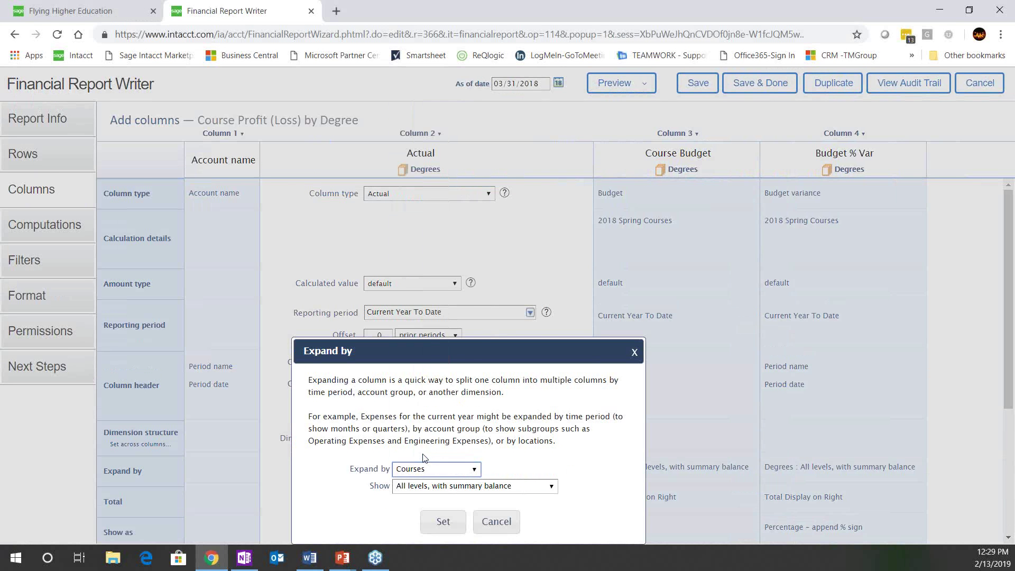
click(442, 522)
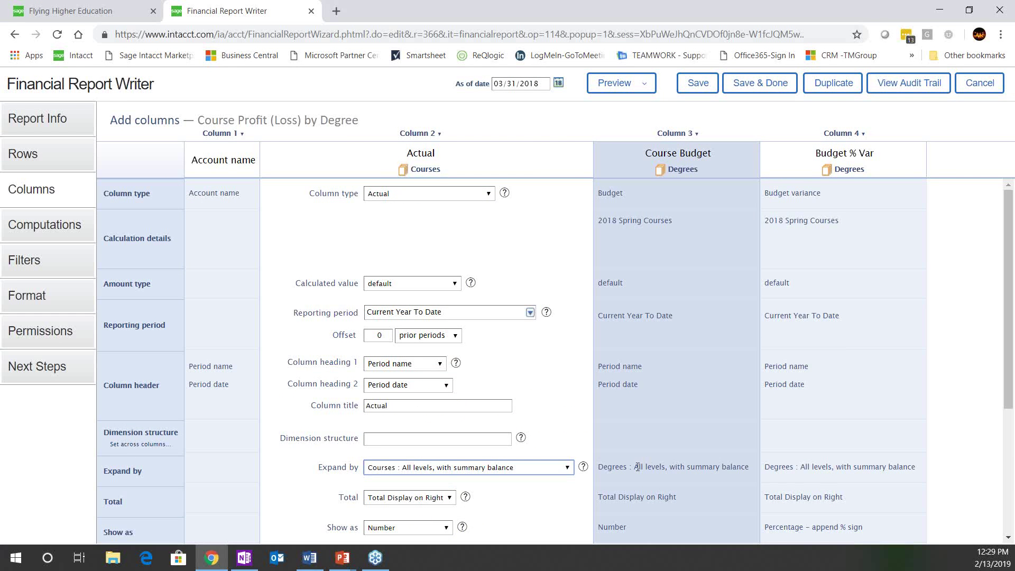
Expand the Course Budget column by Courses, showing all levels with summary balance
click(652, 472)
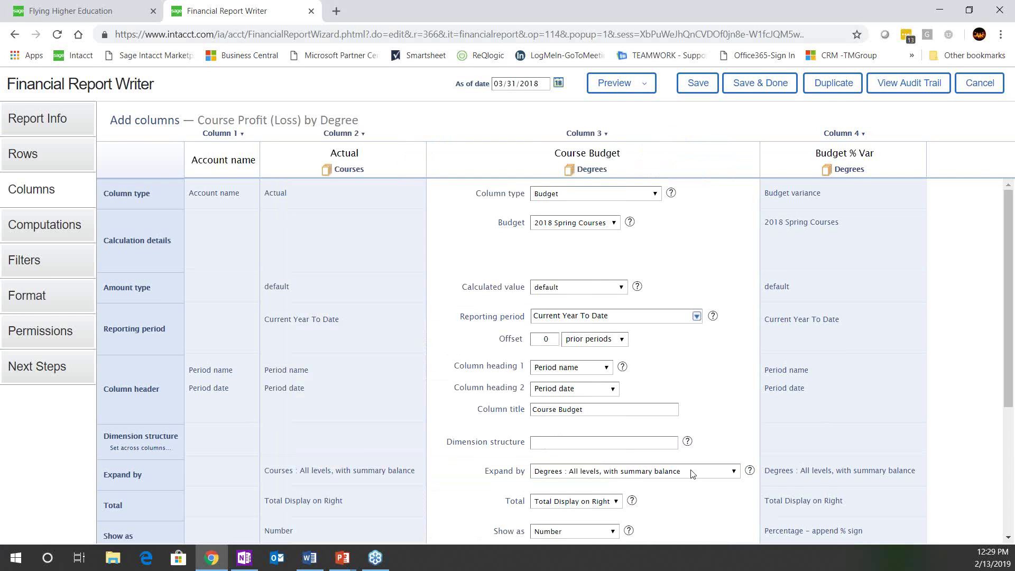
click(734, 473)
click(602, 468)
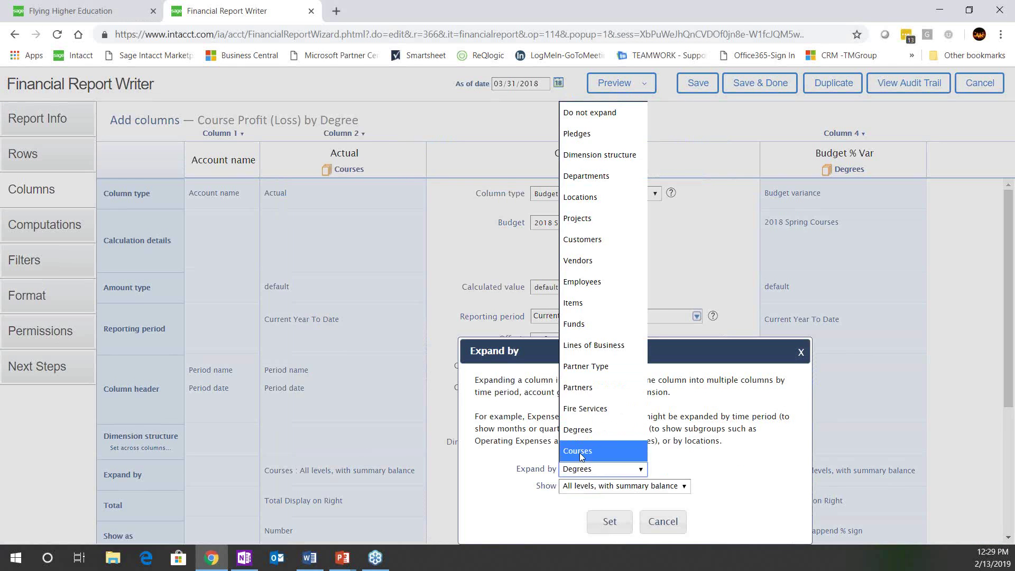
click(579, 453)
click(606, 520)
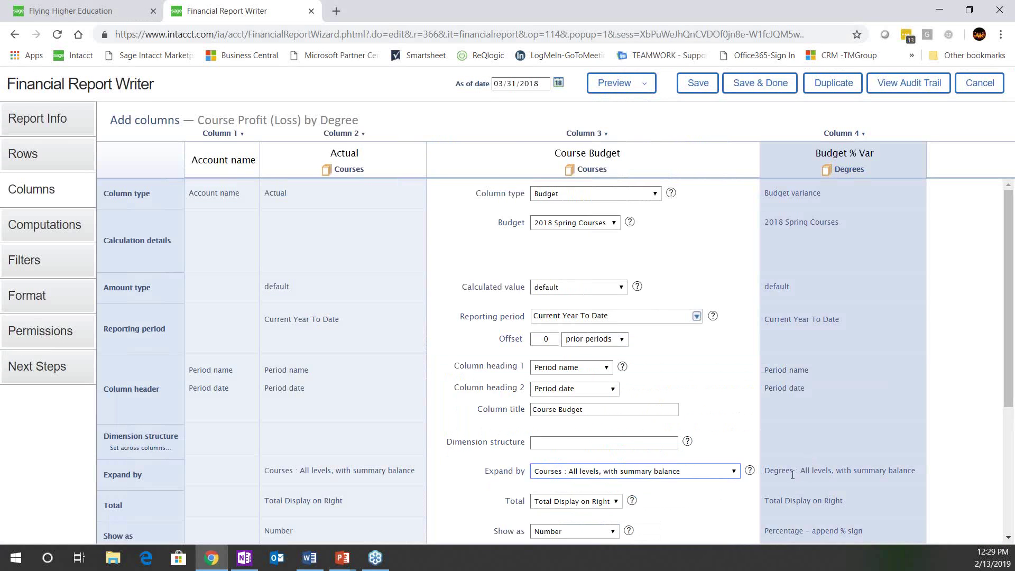
Expand the Budget % Var column by Courses, showing all levels with summary balance
click(792, 476)
click(803, 476)
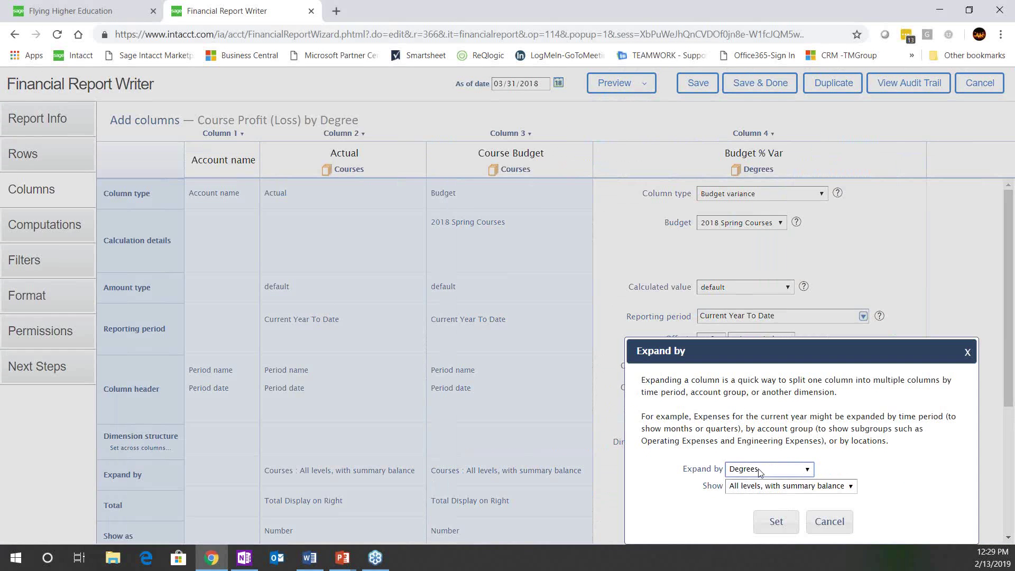
click(768, 469)
click(757, 454)
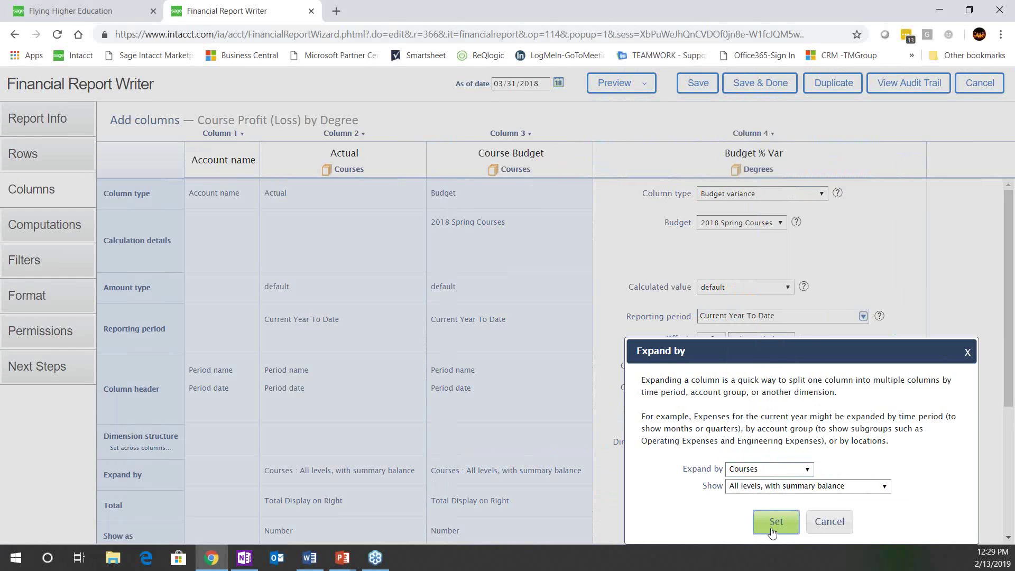
click(772, 523)
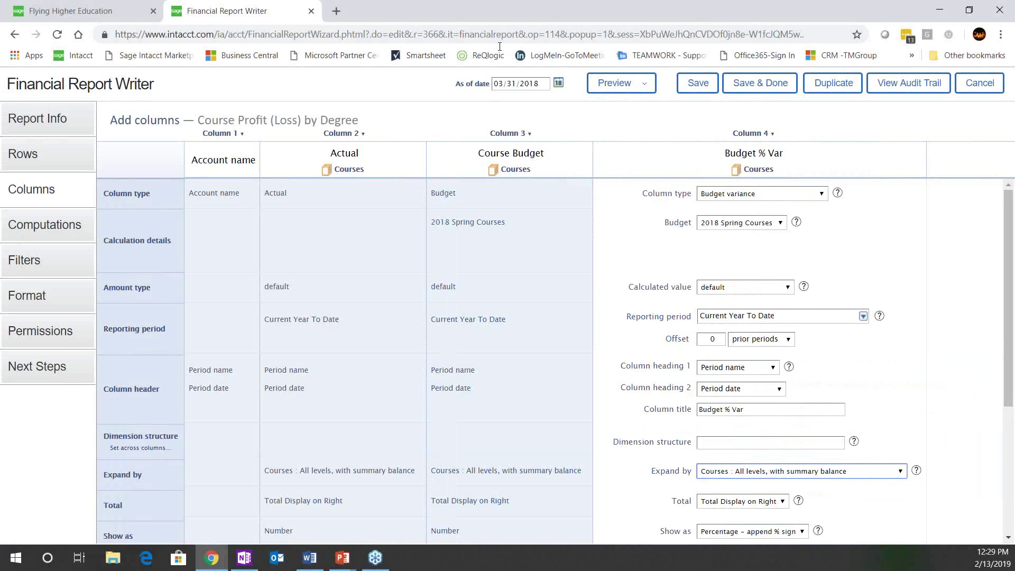
Preview the report as live HTML, review the figures per course through the All Courses total, and close the preview
click(613, 84)
click(613, 111)
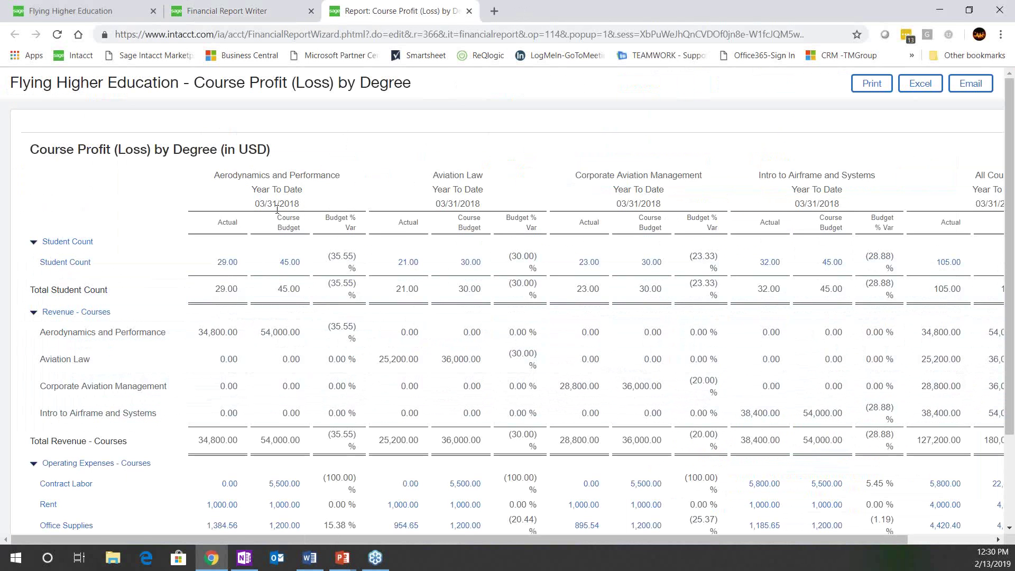
scroll(277, 212, down, 3)
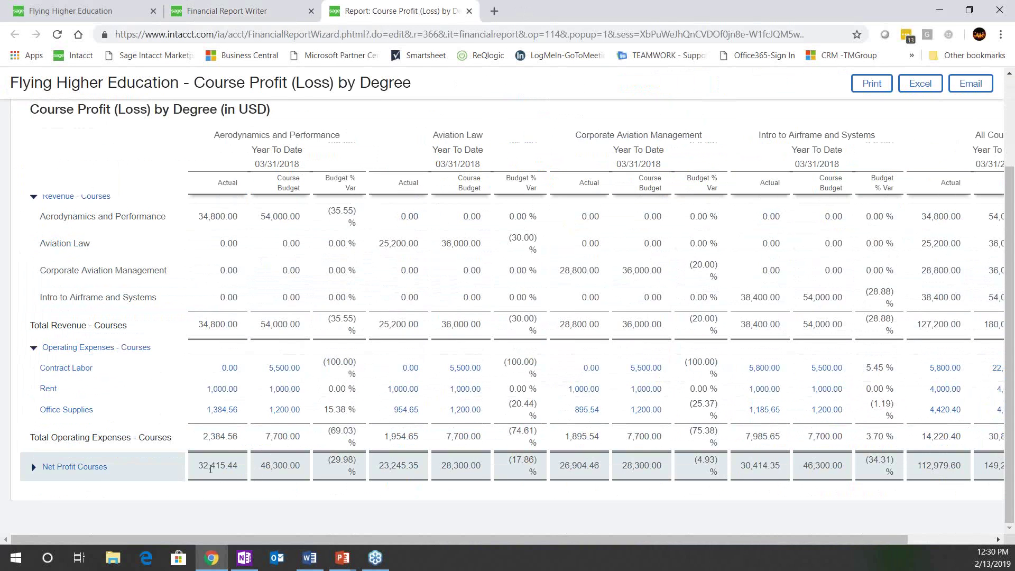
scroll(210, 469, up, 1)
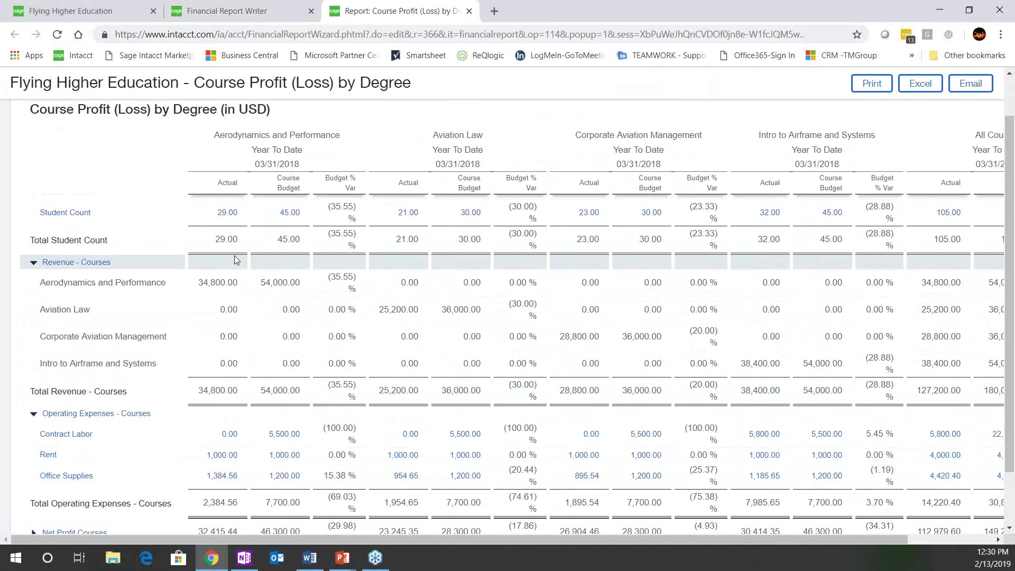
scroll(236, 259, up, 1)
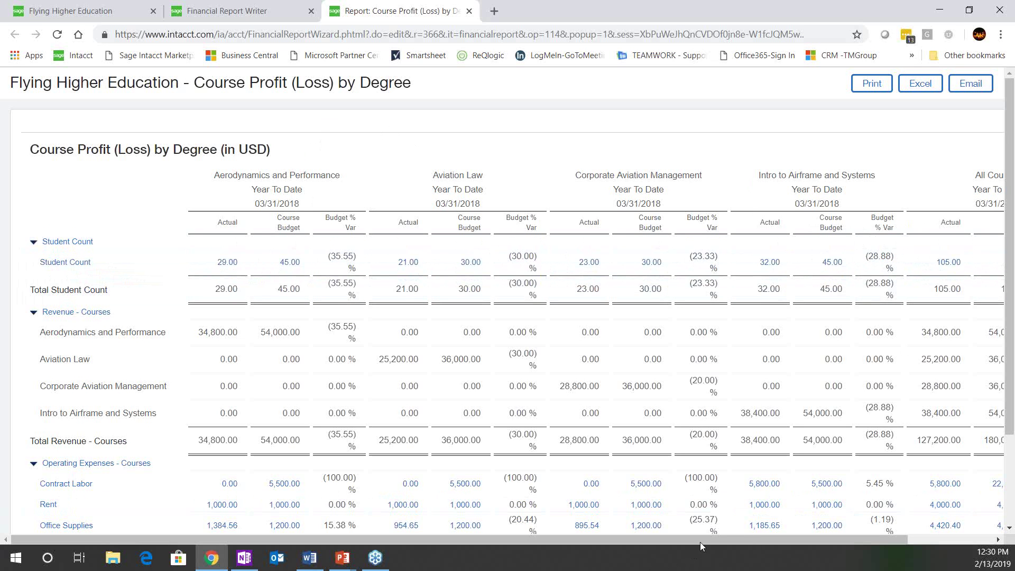
drag(733, 543, 753, 529)
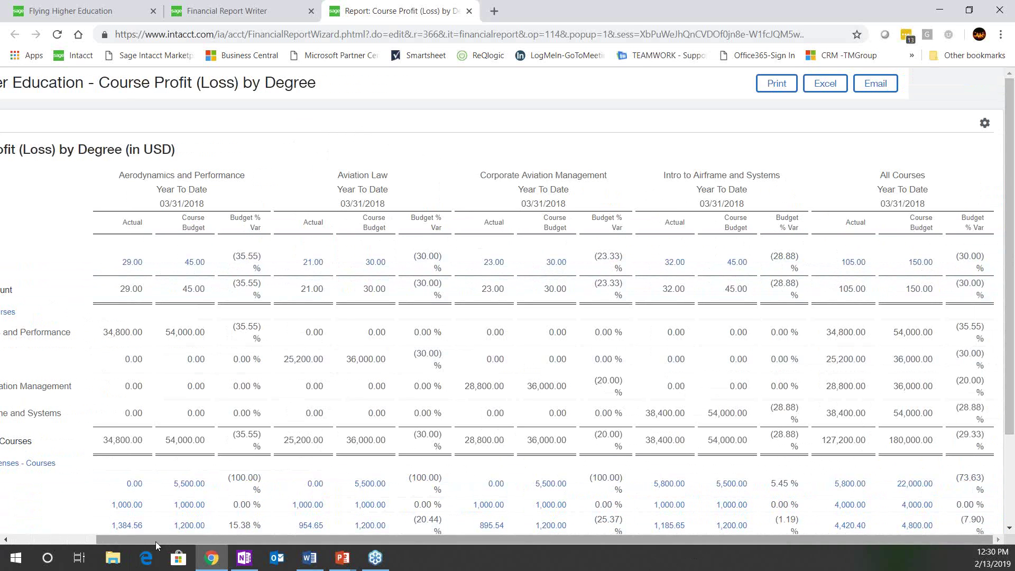
drag(155, 540, 133, 532)
scroll(53, 526, left, 1)
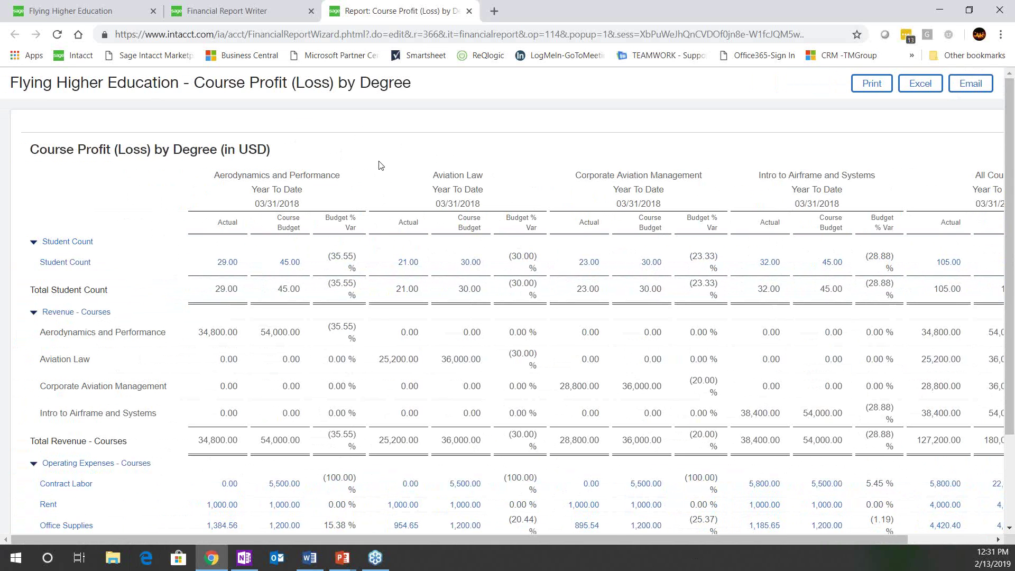
click(469, 12)
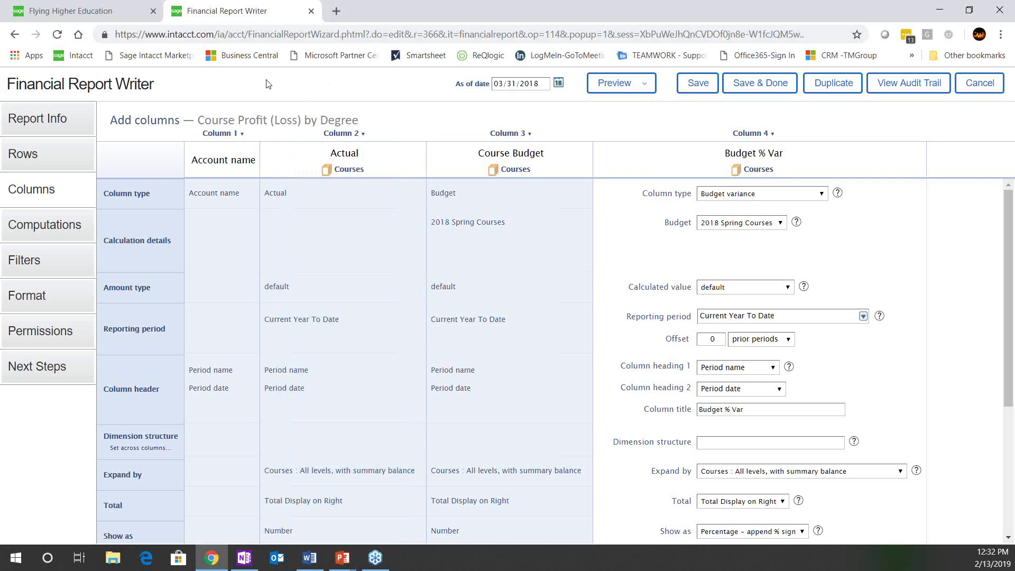
Leave the Course Profit (Loss) by Degree report editor without saving and return to the executive dashboard
click(979, 85)
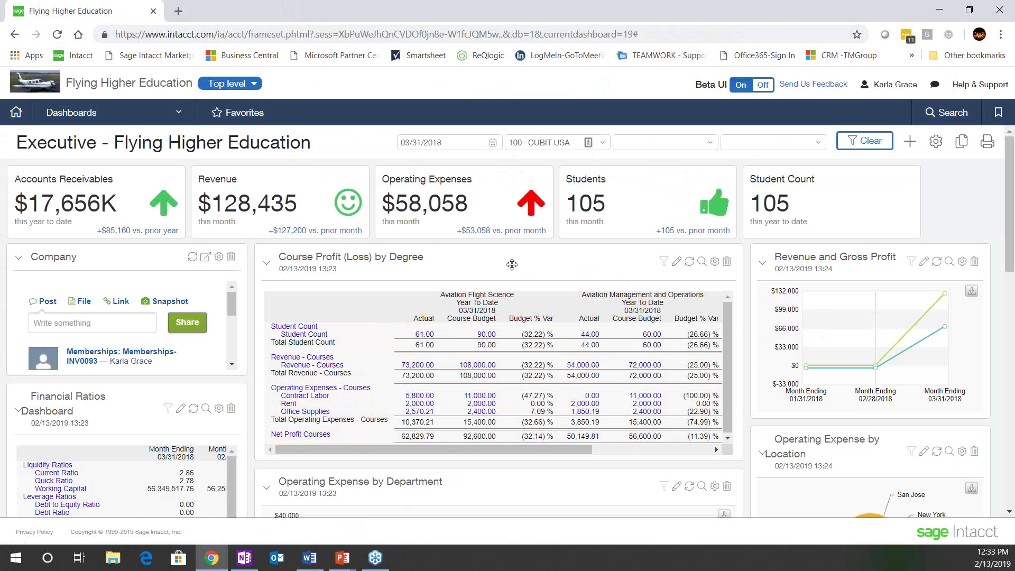
scroll(492, 272, down, 2)
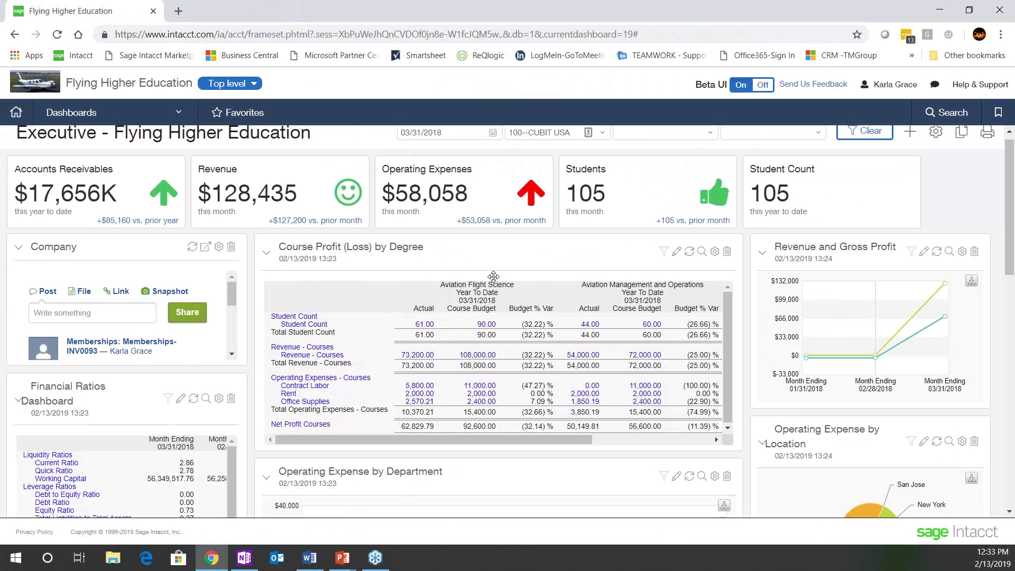
scroll(443, 275, up, 2)
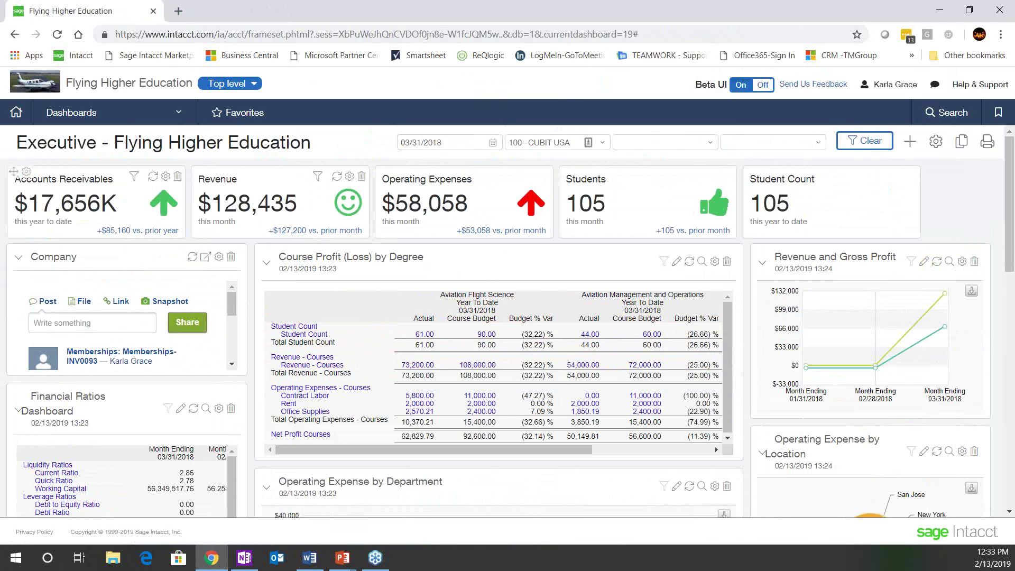
key(alt+Tab)
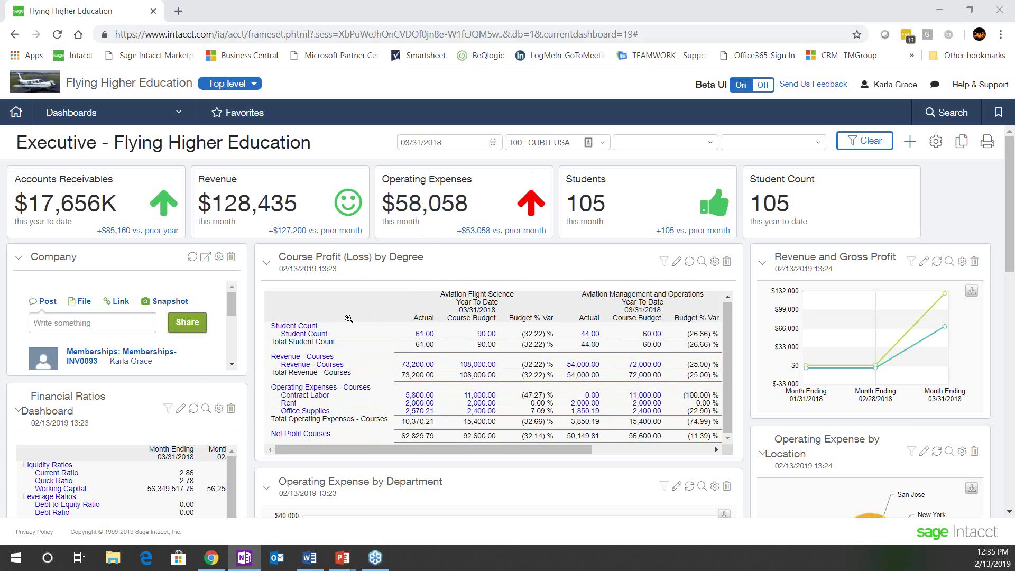
Open the A - Multi-Book Expenses report in full view from the dashboard, review its actual, budget and planning columns, and close it
scroll(324, 326, down, 1)
scroll(324, 327, down, 4)
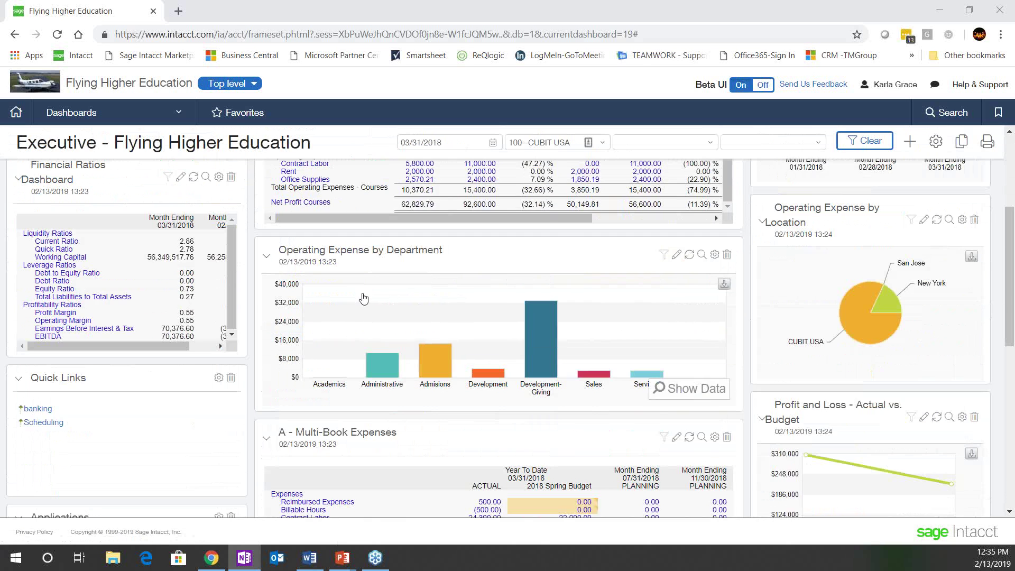
scroll(362, 327, down, 2)
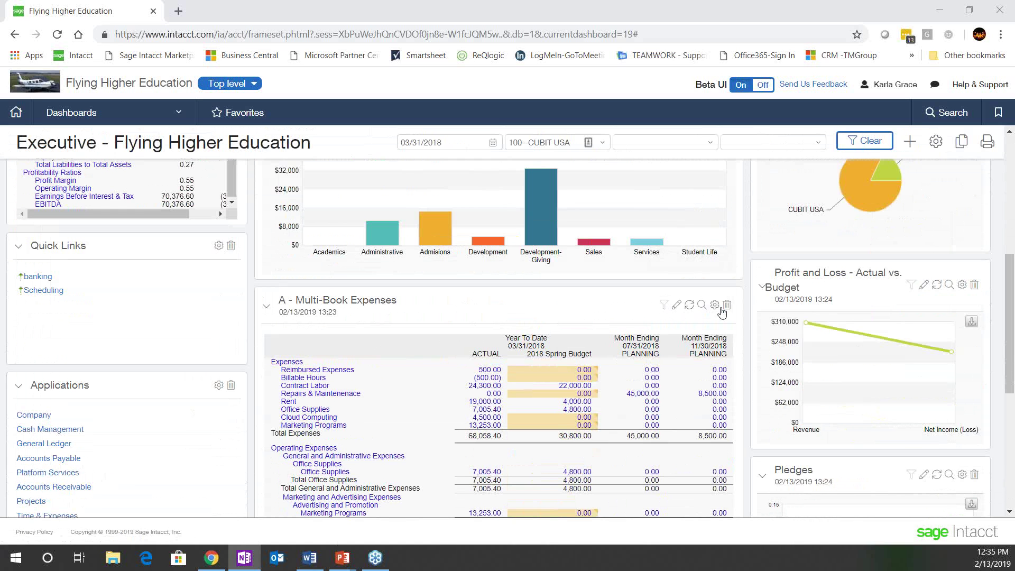
click(702, 307)
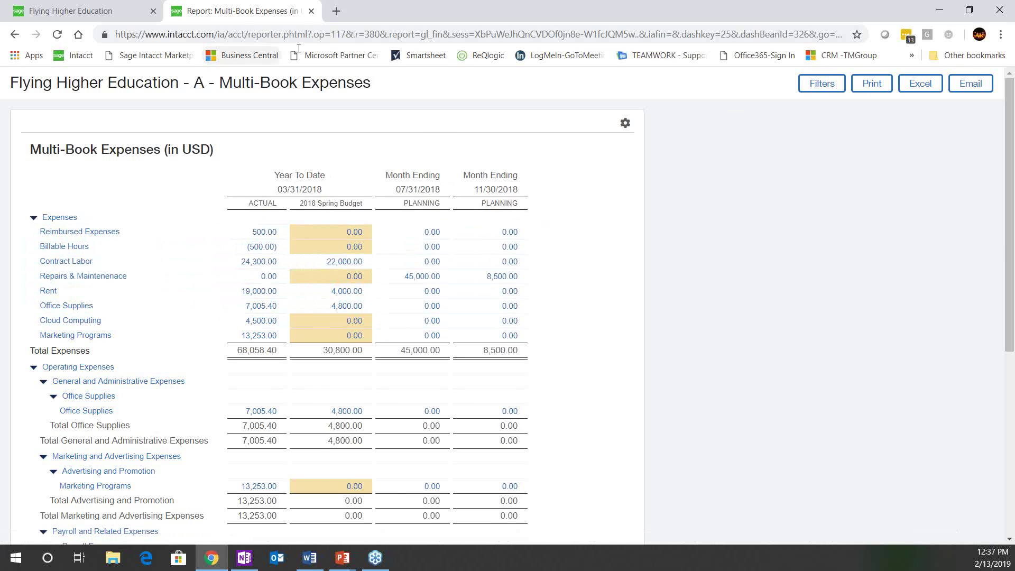
click(311, 11)
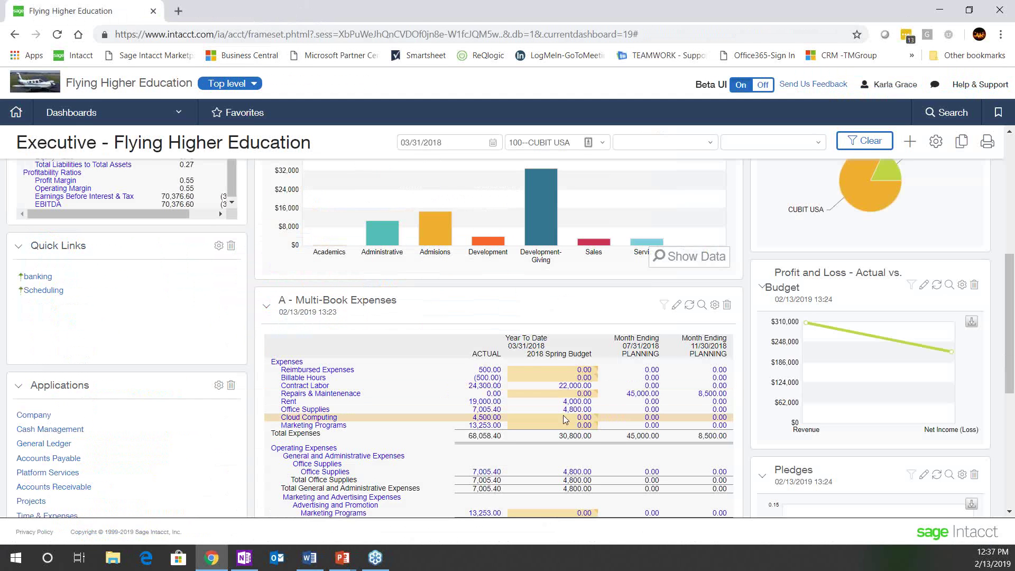
Open the A - Multi-Book Expenses report for editing, examine the PLANNING column's settings and reporting books, and leave without saving
scroll(549, 406, down, 1)
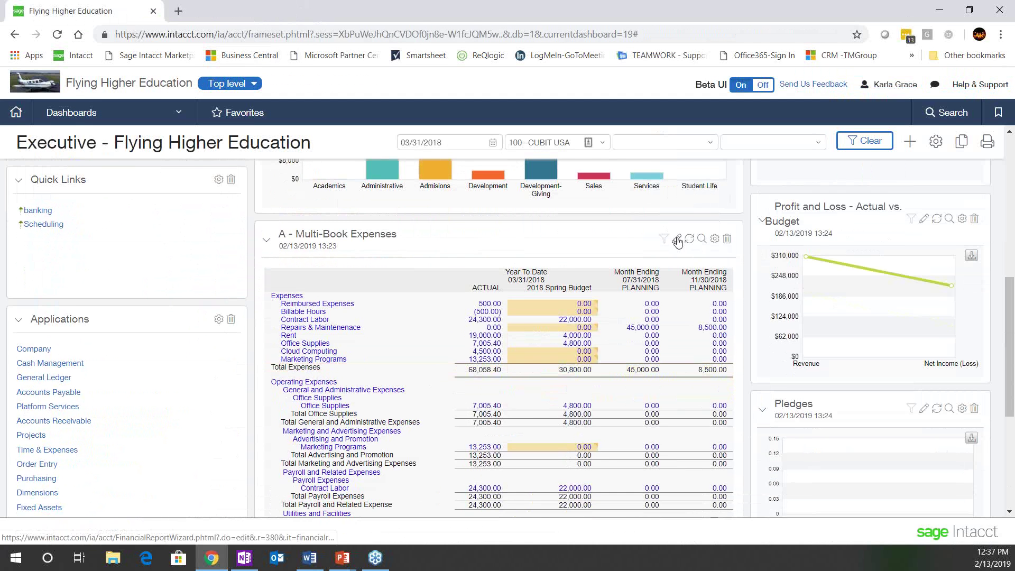
click(677, 240)
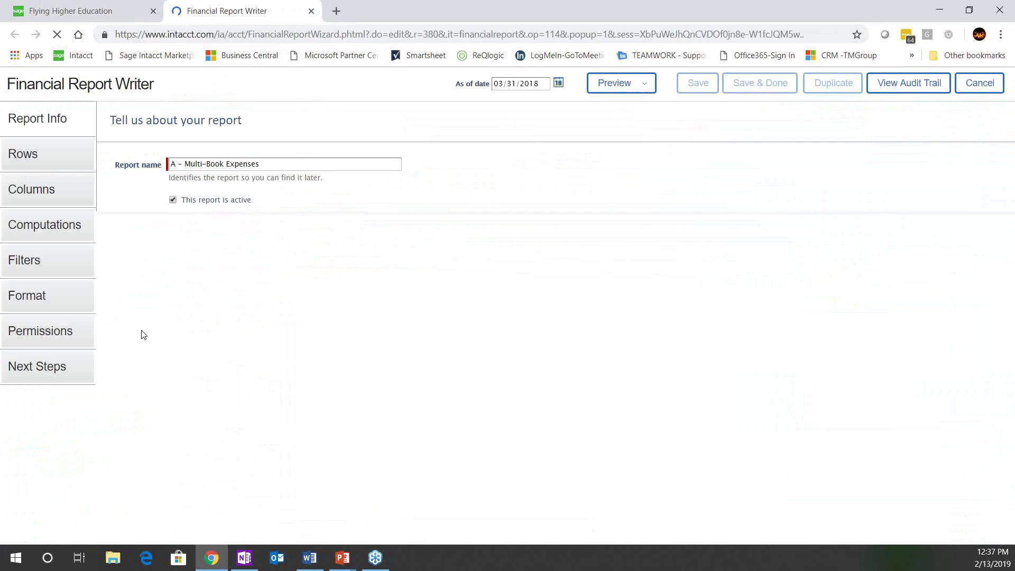
click(51, 193)
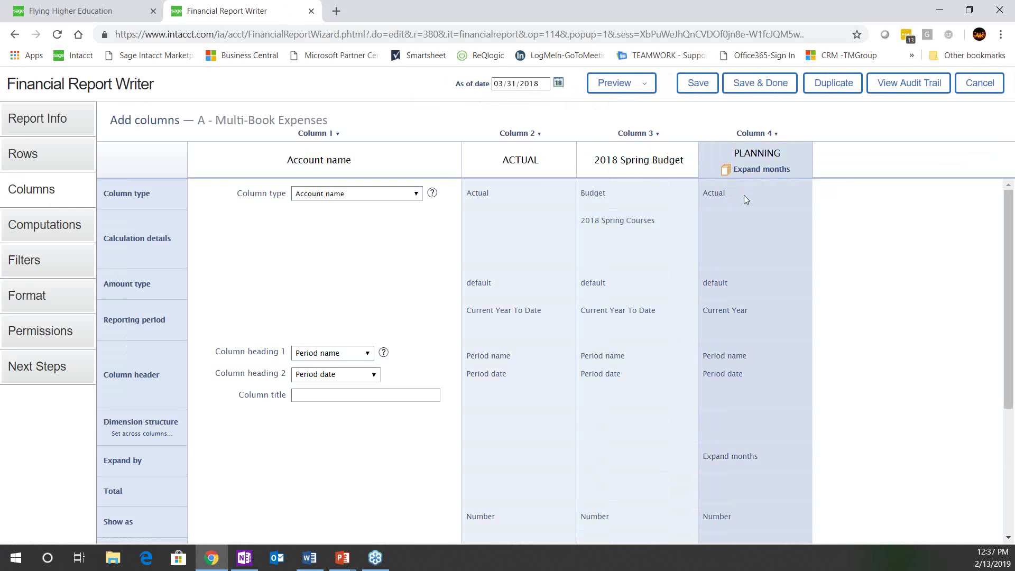
click(743, 196)
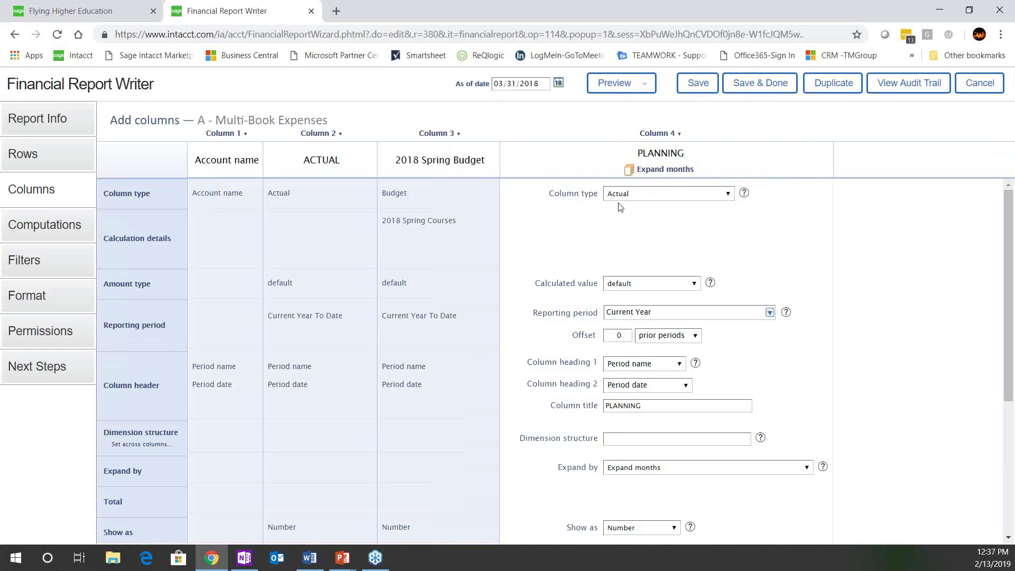
scroll(623, 225, down, 4)
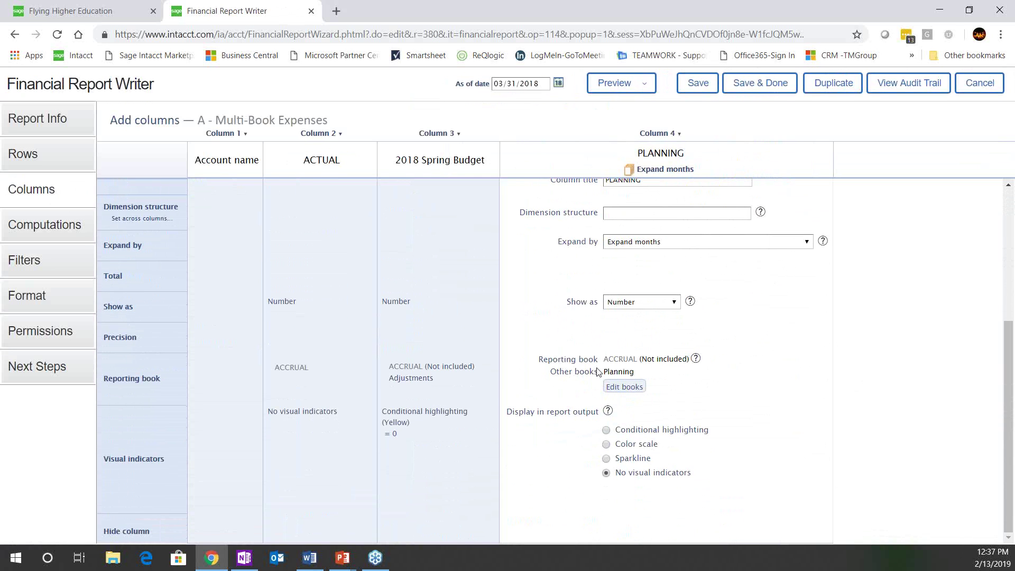
double_click(617, 371)
scroll(564, 336, up, 5)
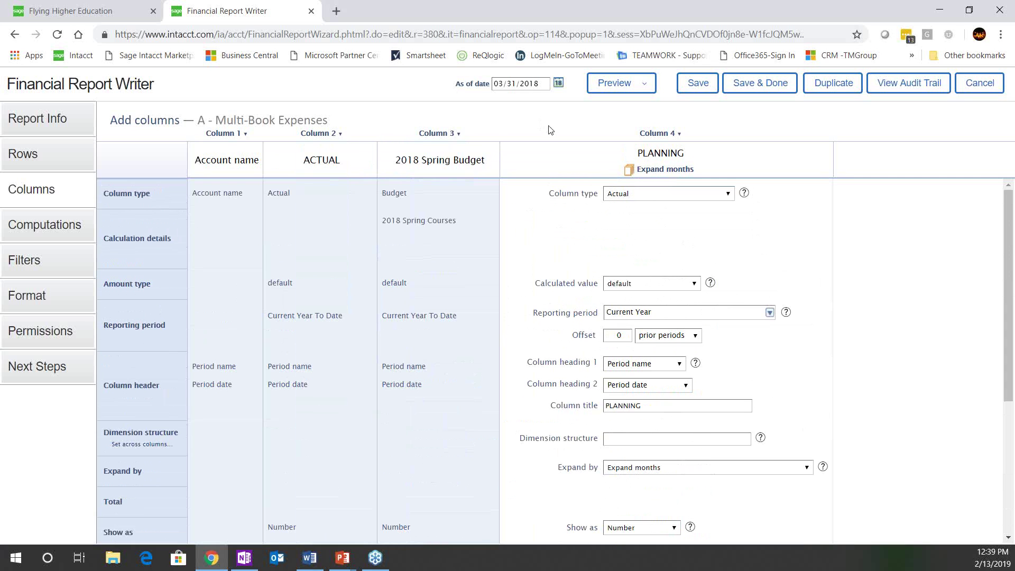
click(975, 90)
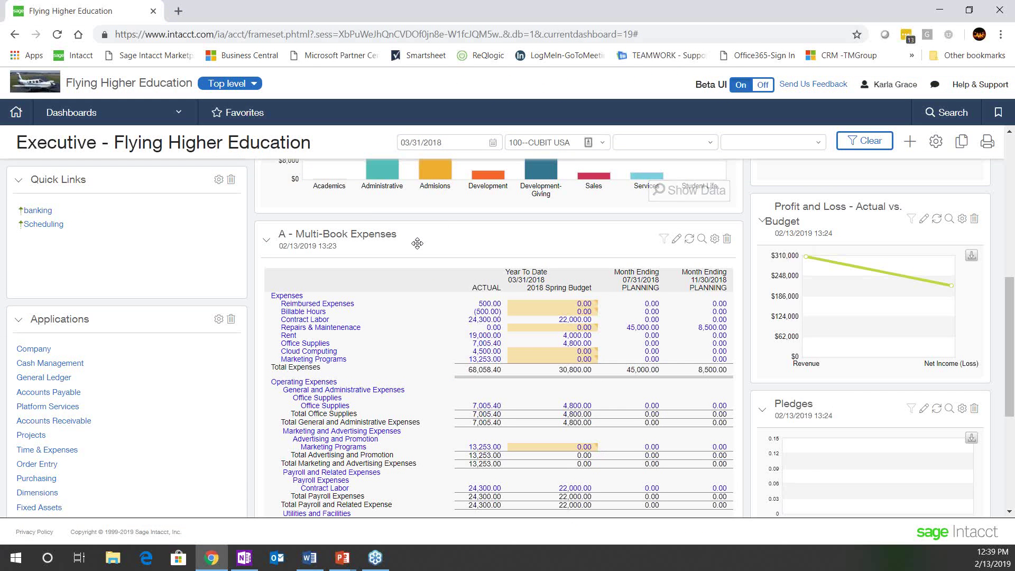
Go from the executive dashboard to the home page and open the 2019 release calendar from the product news
scroll(442, 241, up, 6)
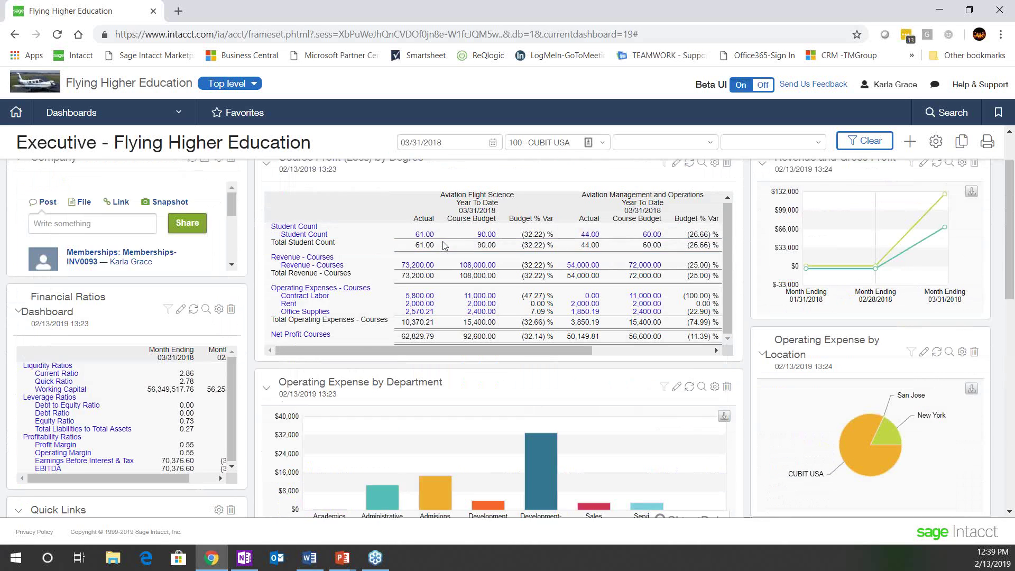
scroll(442, 241, up, 2)
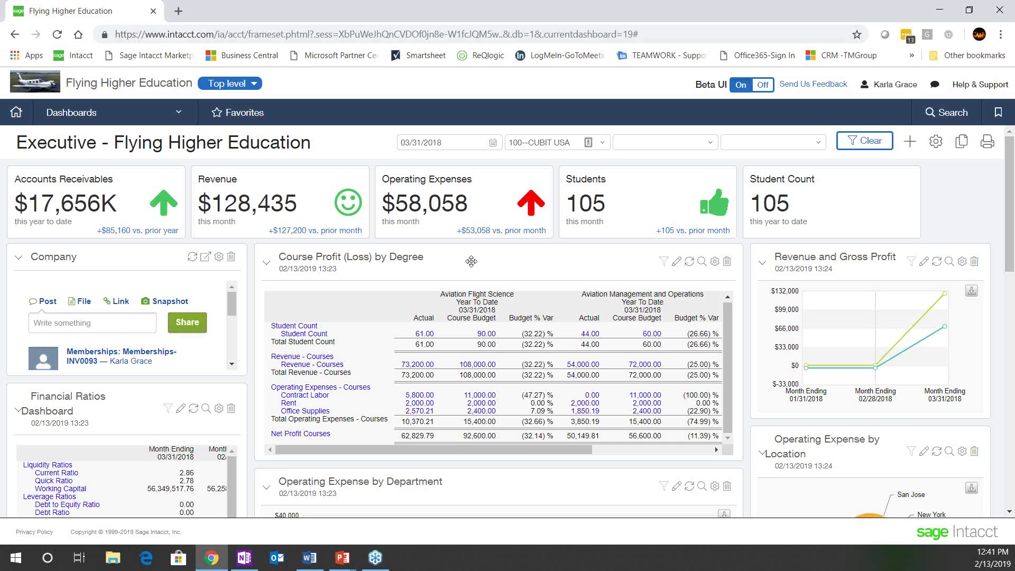
click(24, 113)
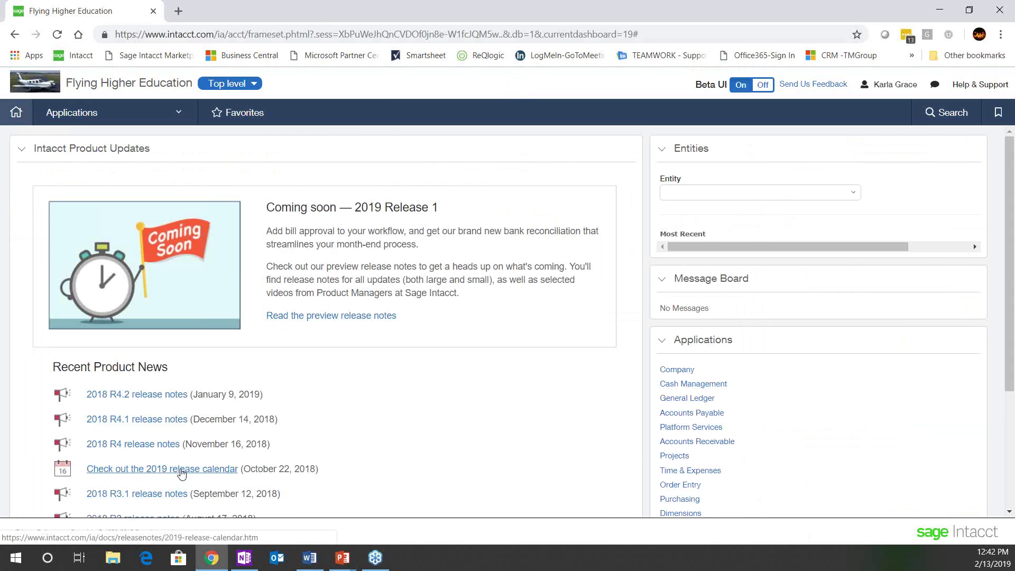
click(182, 470)
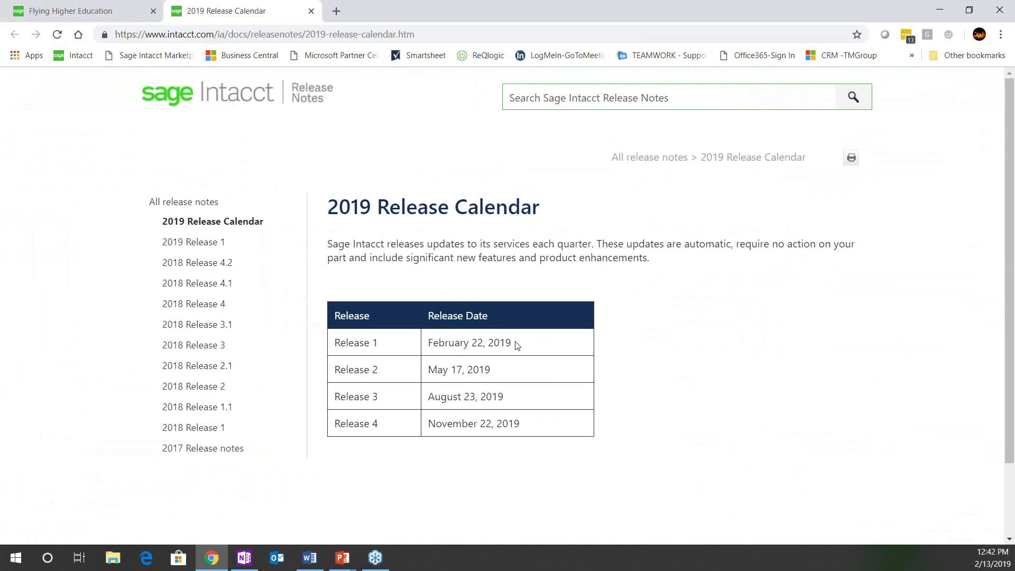
Open the 2019 Release 1 notes and read the release highlights on Inventory and Bank Reconciliation
click(194, 244)
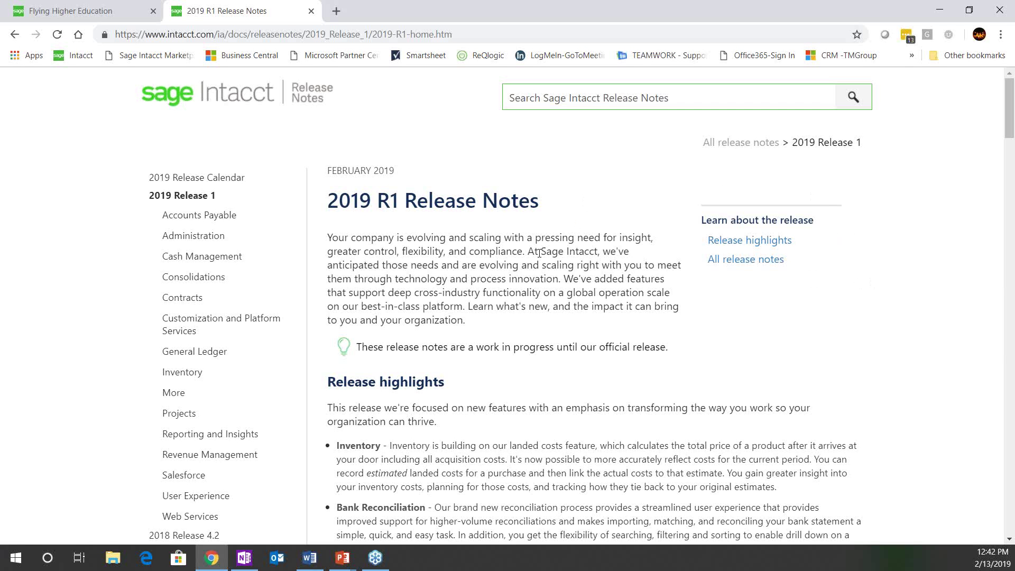
scroll(539, 275, down, 2)
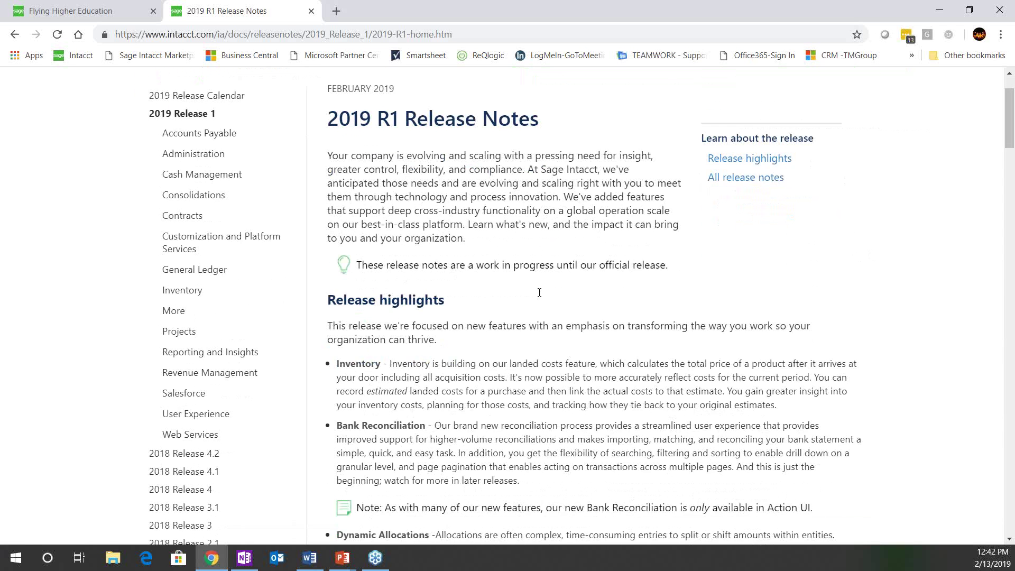
scroll(539, 293, down, 1)
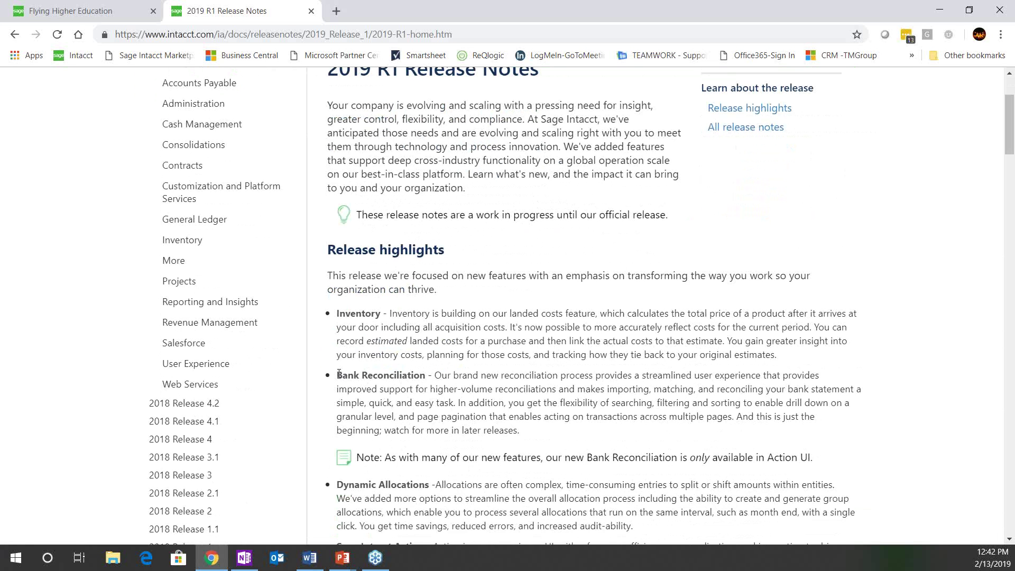
Highlight the Bank Reconciliation heading in the 2019 R1 release notes, review the release highlights, and close the release notes page
drag(338, 373, 424, 373)
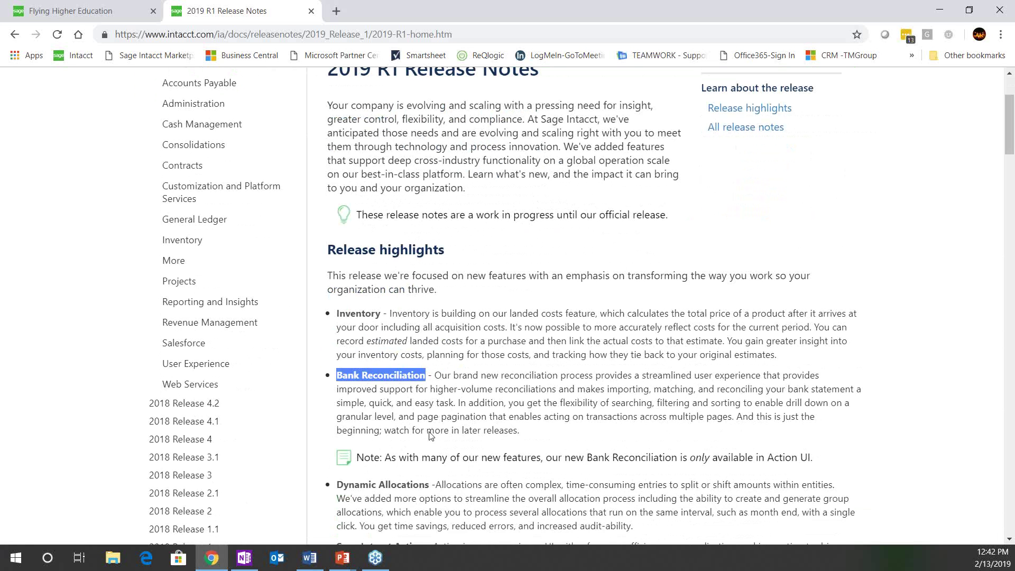
scroll(431, 434, down, 1)
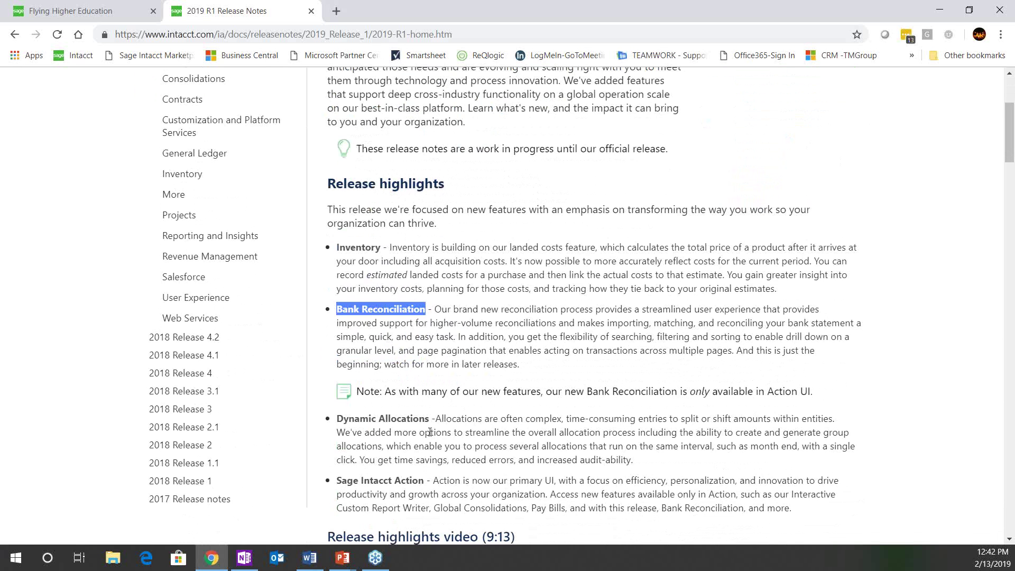
scroll(429, 432, up, 1)
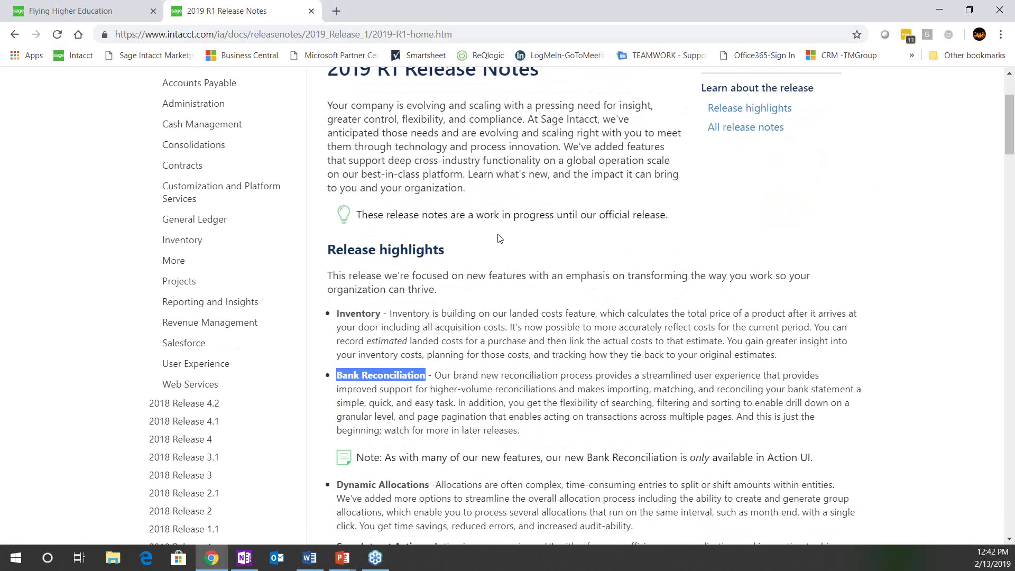
scroll(542, 246, up, 2)
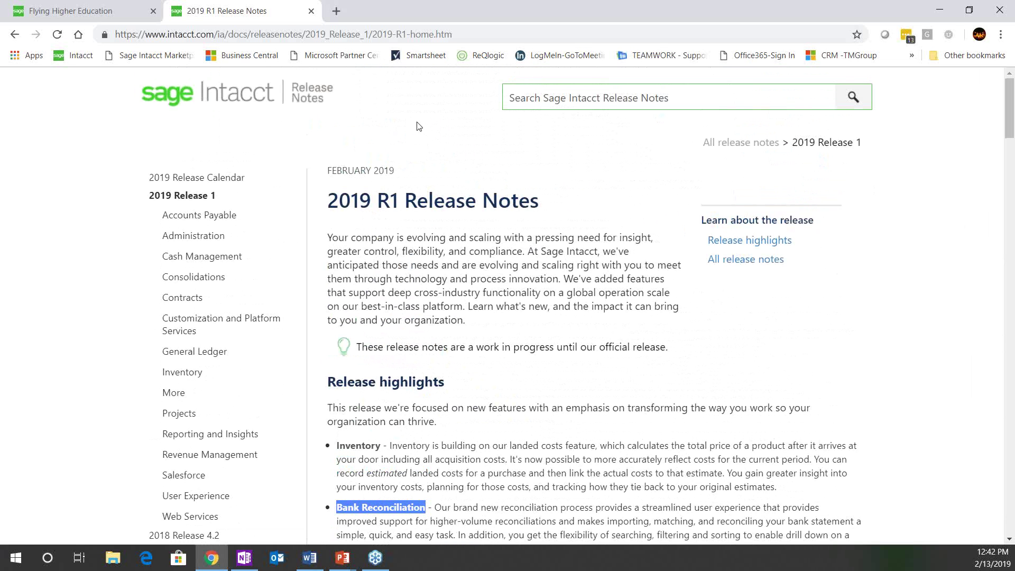
scroll(377, 463, down, 1)
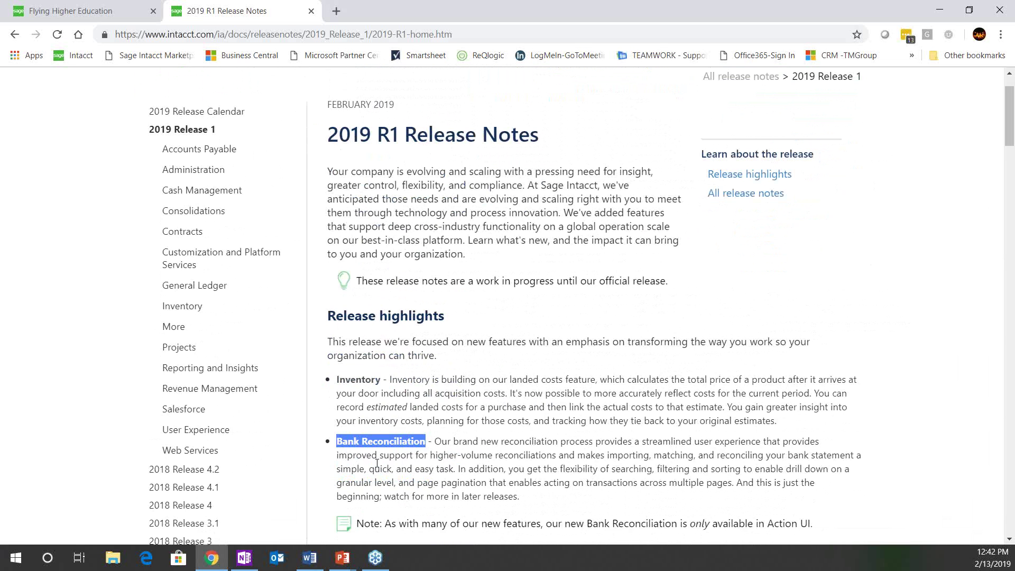
scroll(537, 477, up, 1)
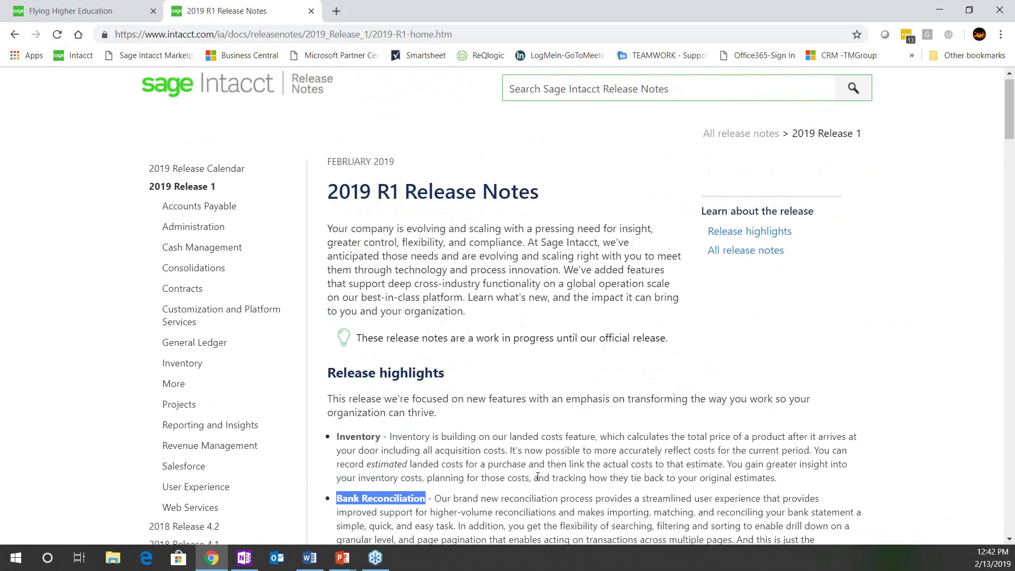
scroll(510, 341, down, 2)
scroll(591, 329, up, 2)
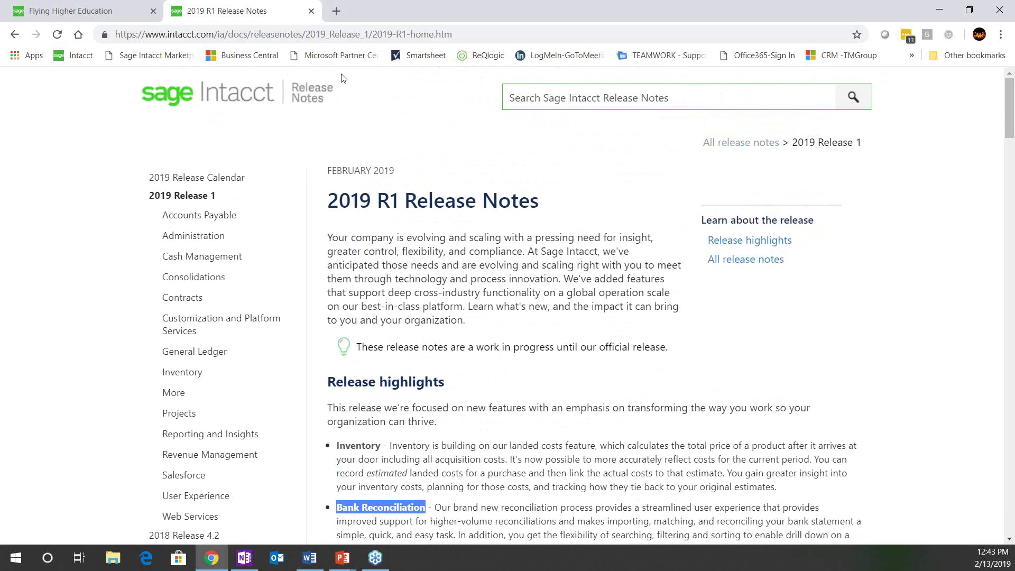
click(312, 11)
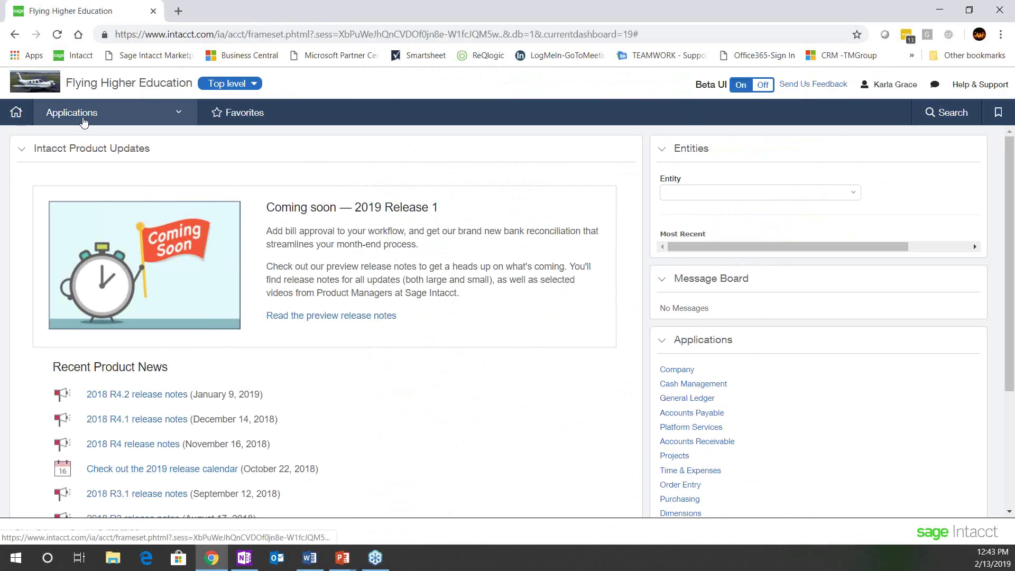
Review the Reports options available among the applications, covering operational and financial reporting, and return to the home page without opening any
click(85, 121)
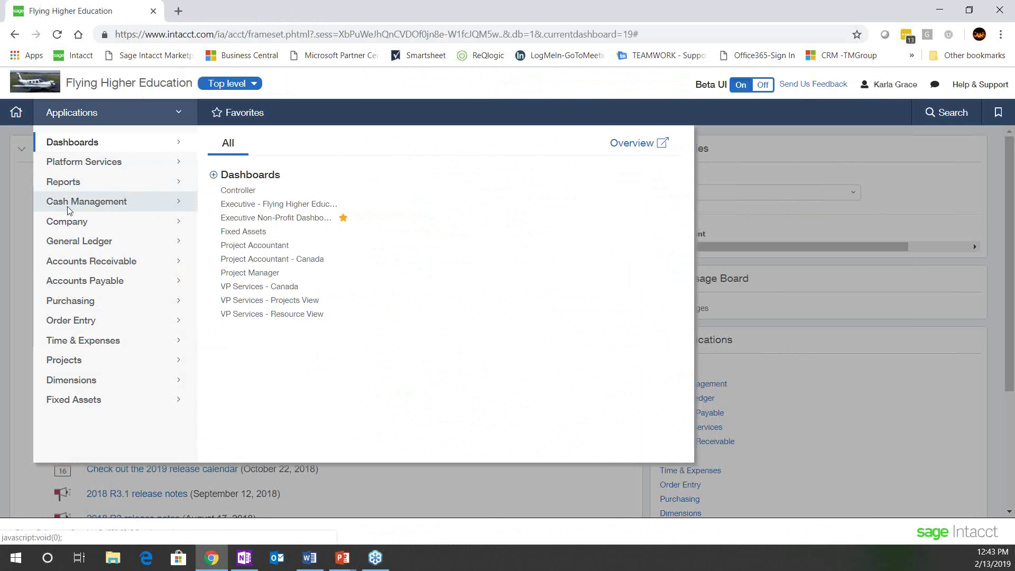
click(68, 179)
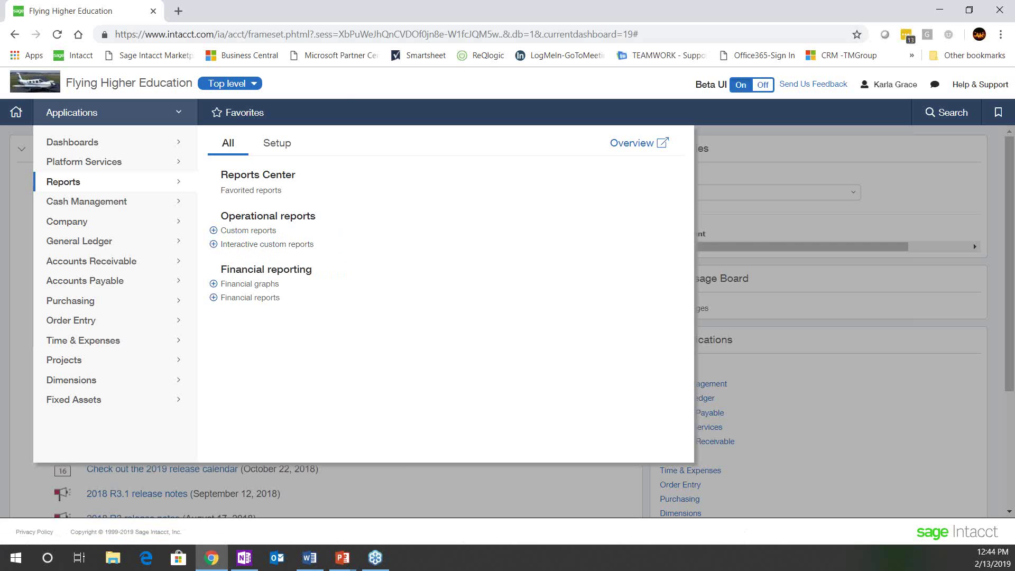
click(344, 89)
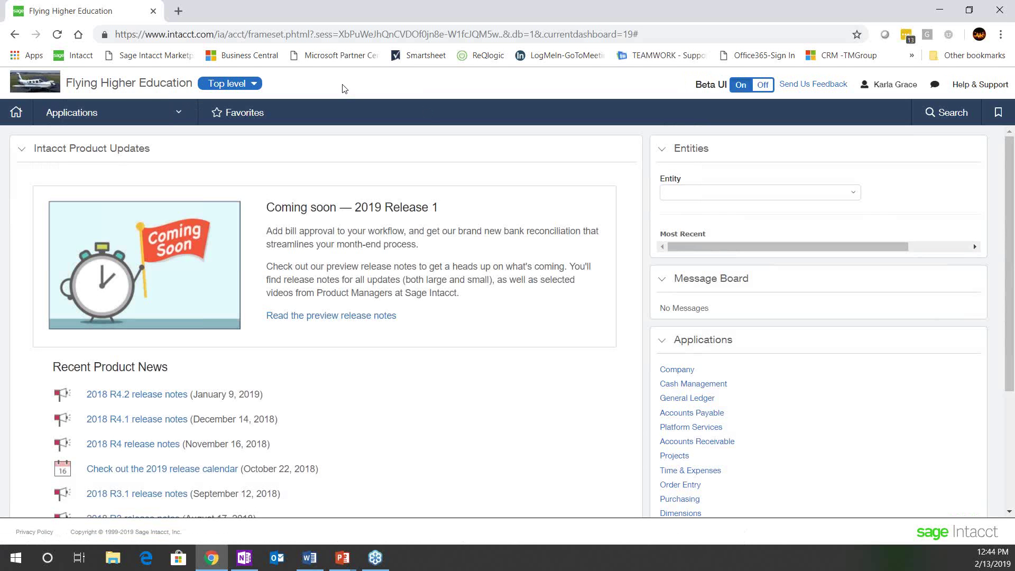